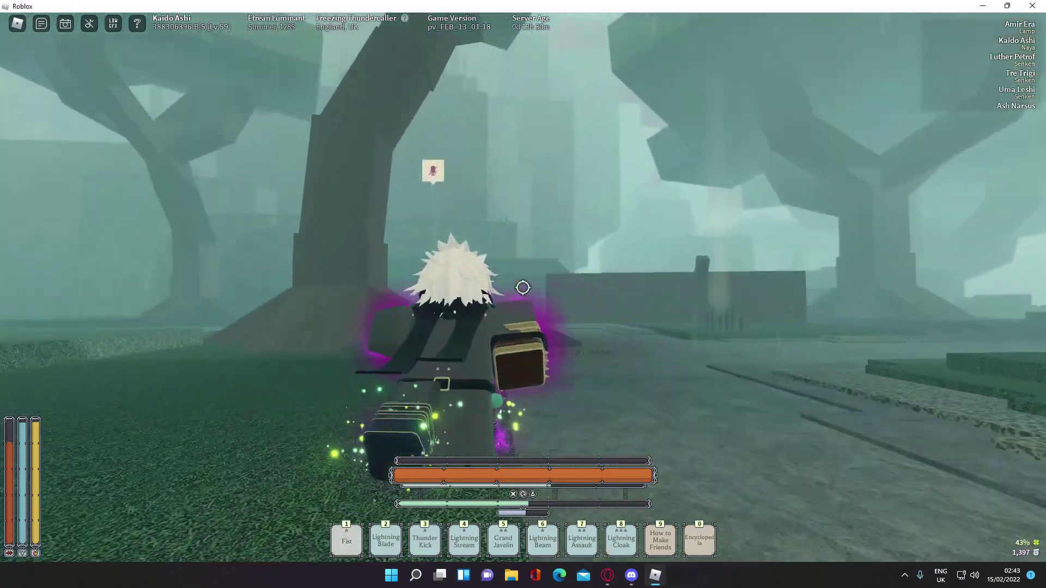
- Show the Thundercall 100, Light Wep. 100 stat sheet, then climb the wall onto the grass
key("grave")
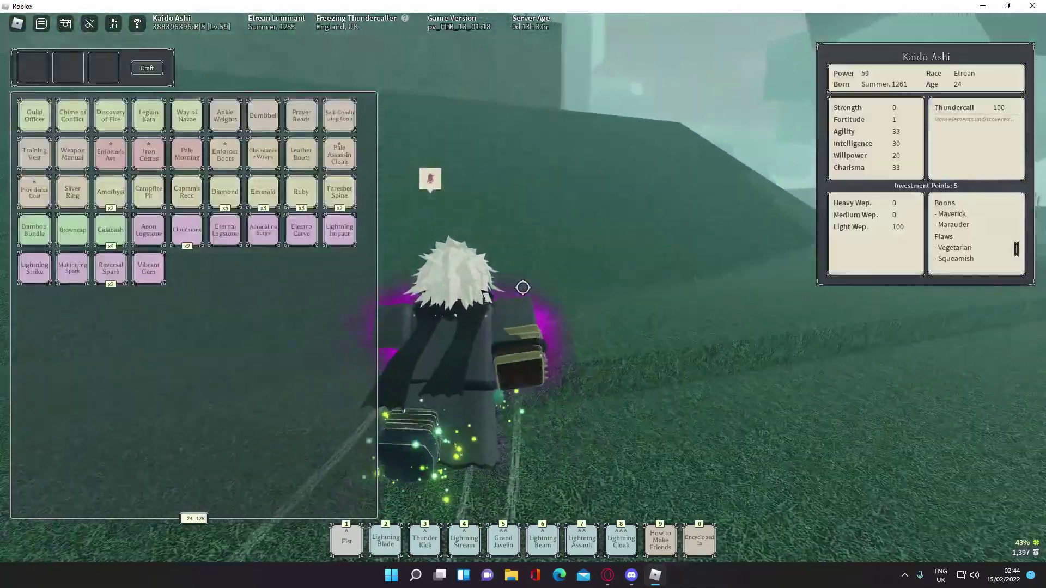
key("w")
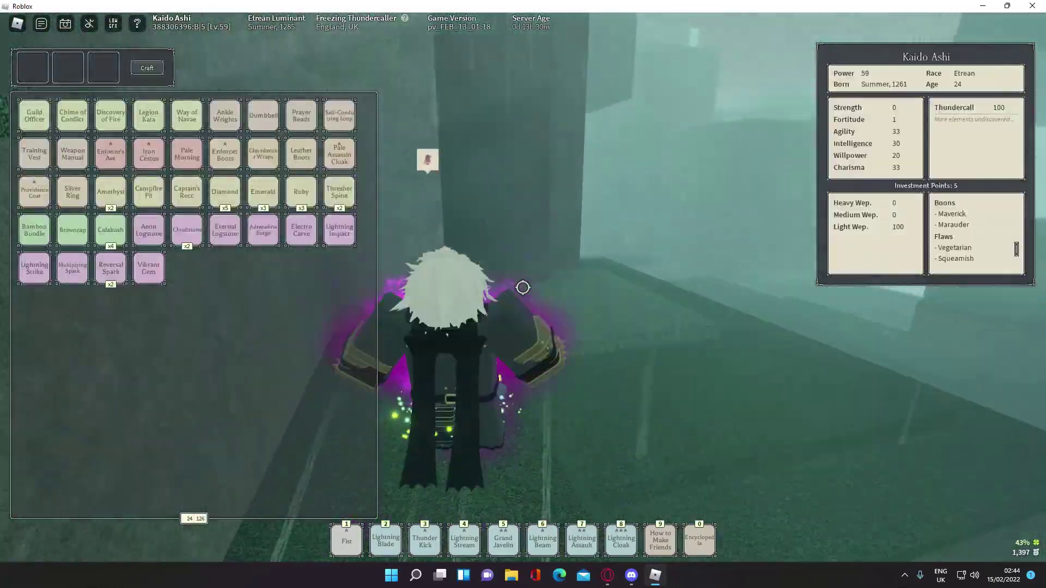
key("w")
key("space")
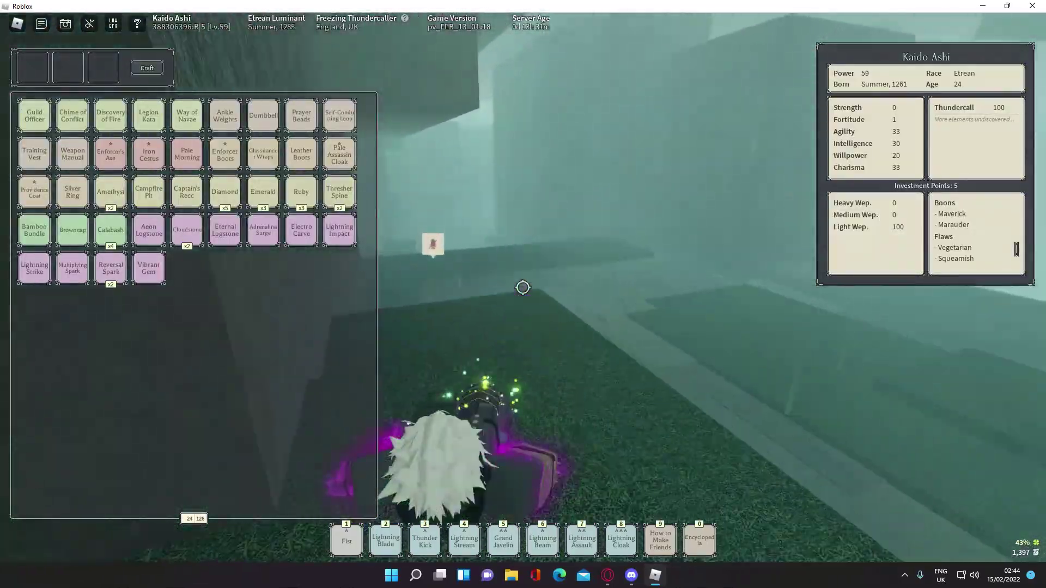
key("w")
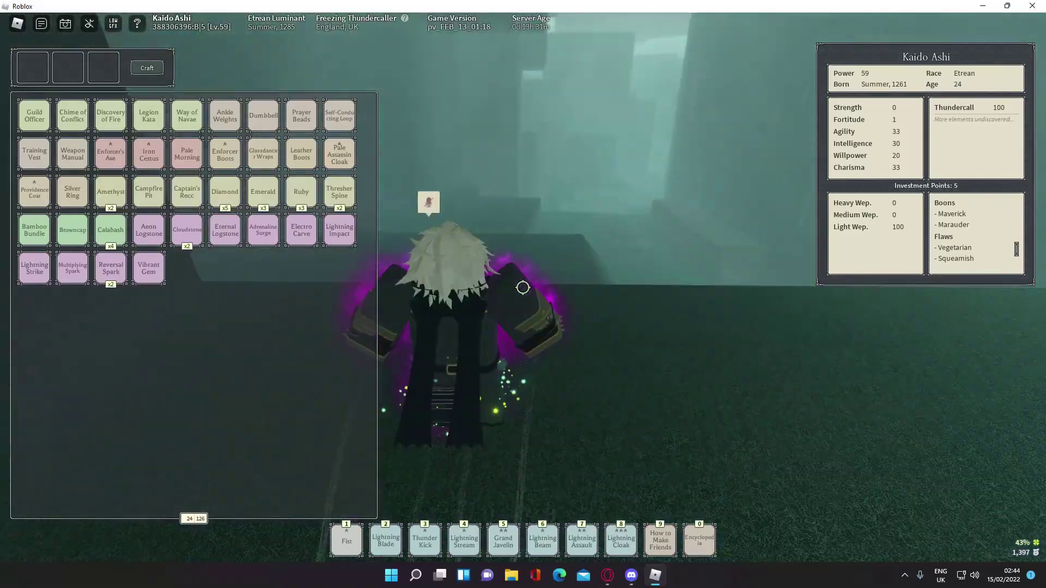
key("w")
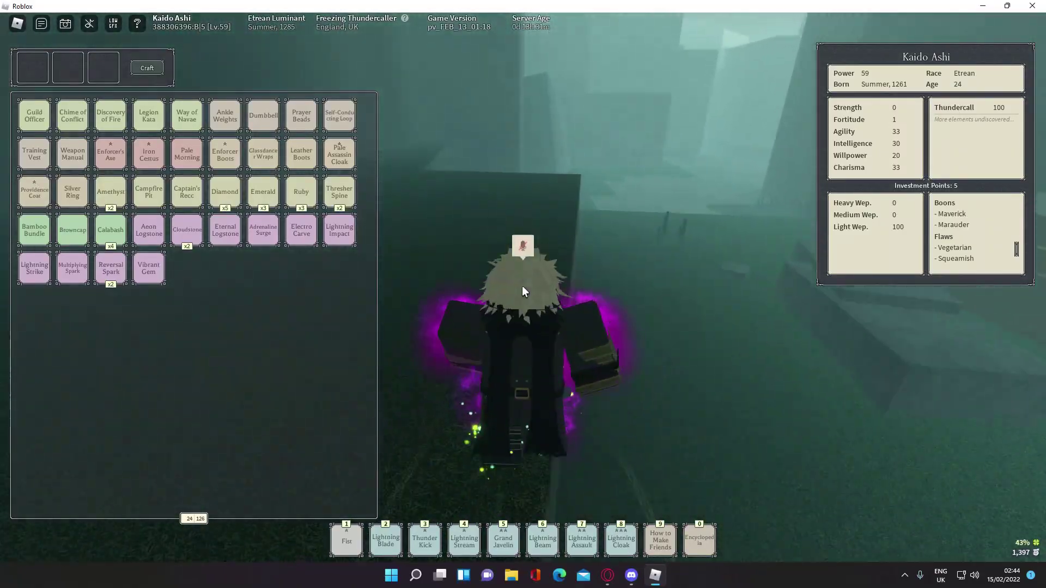
- Toggle the stat sheet while climbing the ruins' stairs and rock ledge
key("w")
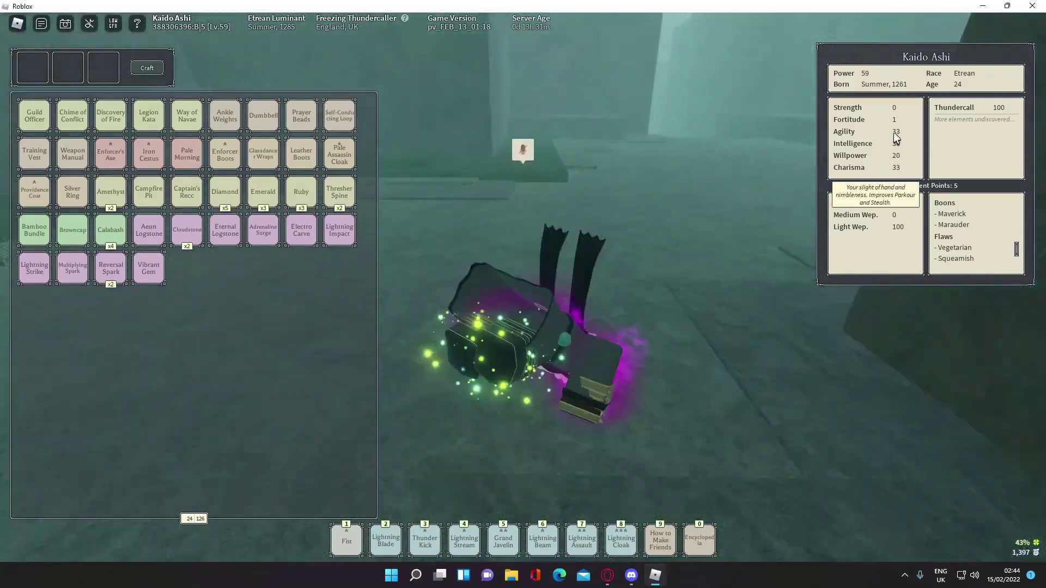
key("a")
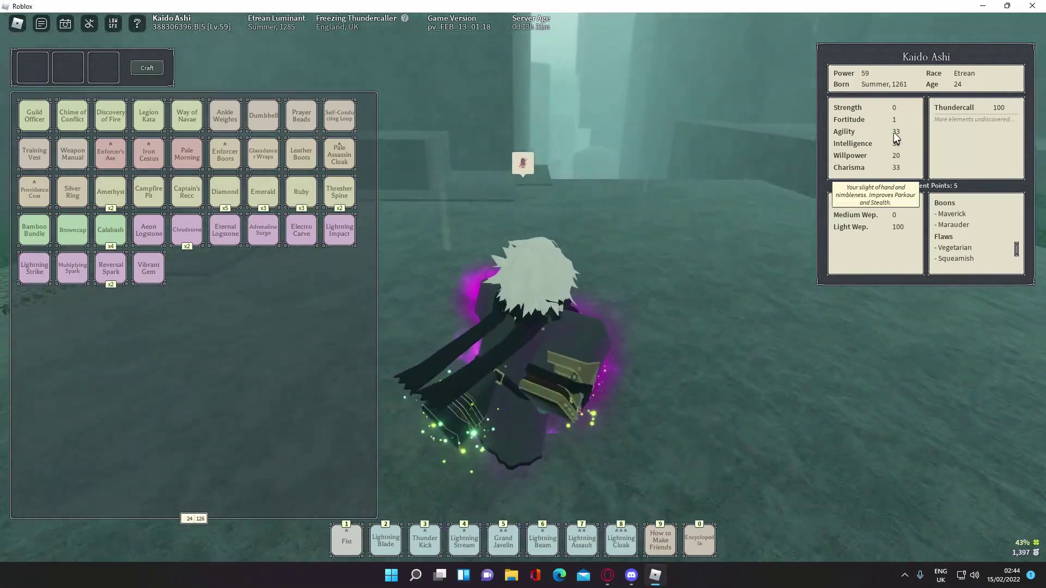
key("grave")
key("grave")
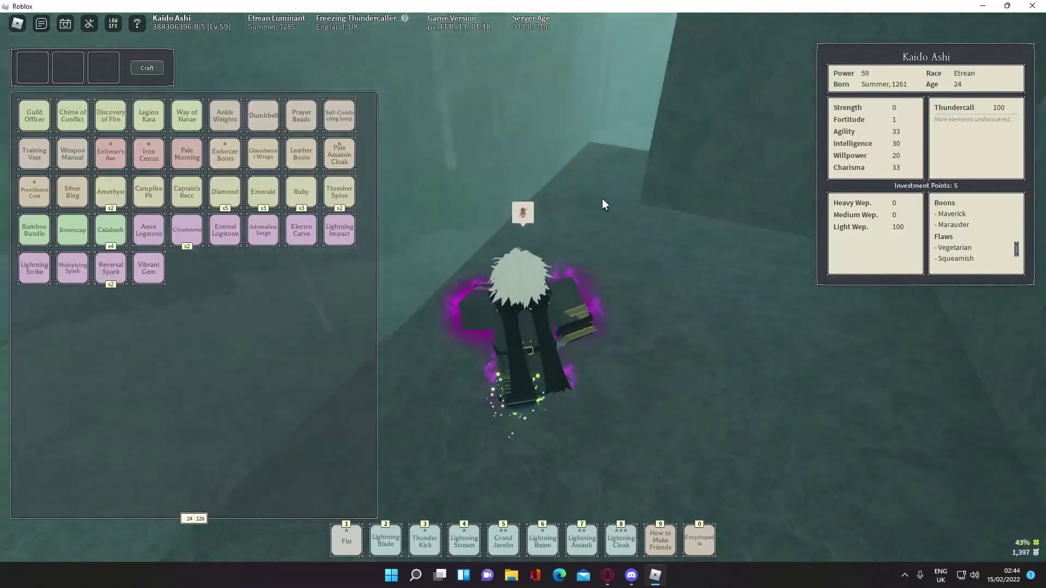
key("w")
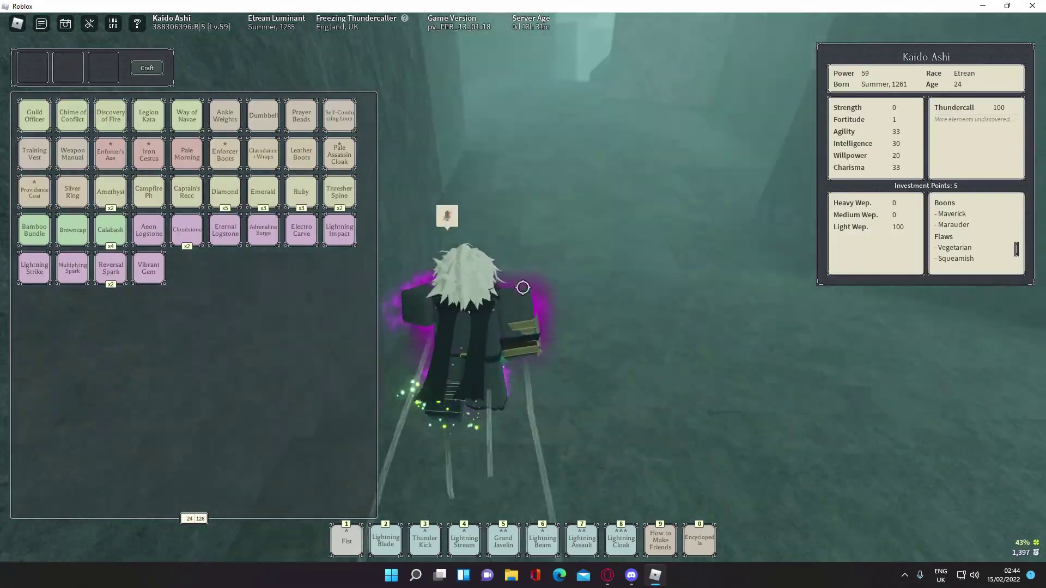
key("grave")
key("w")
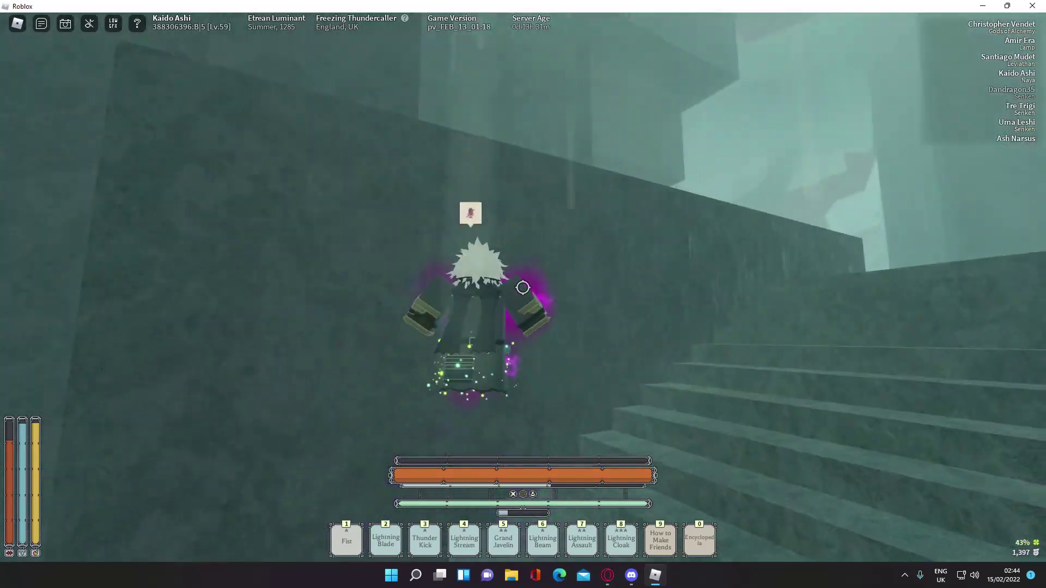
key("w")
key("w")
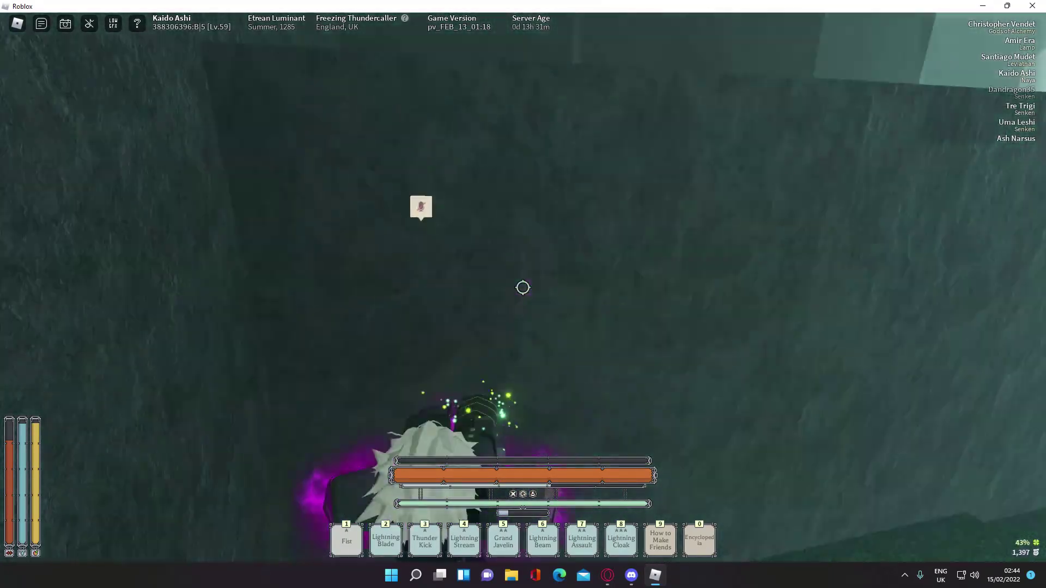
key("space")
key("w")
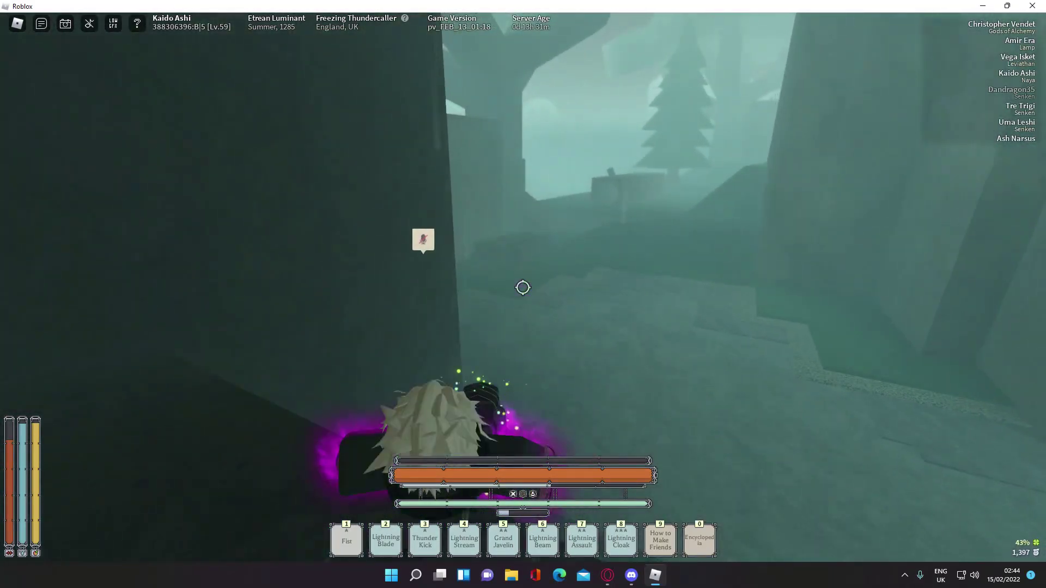
- Toggle the stat sheet near the large tree, then hide it and unleash an ice burst
key("Tab")
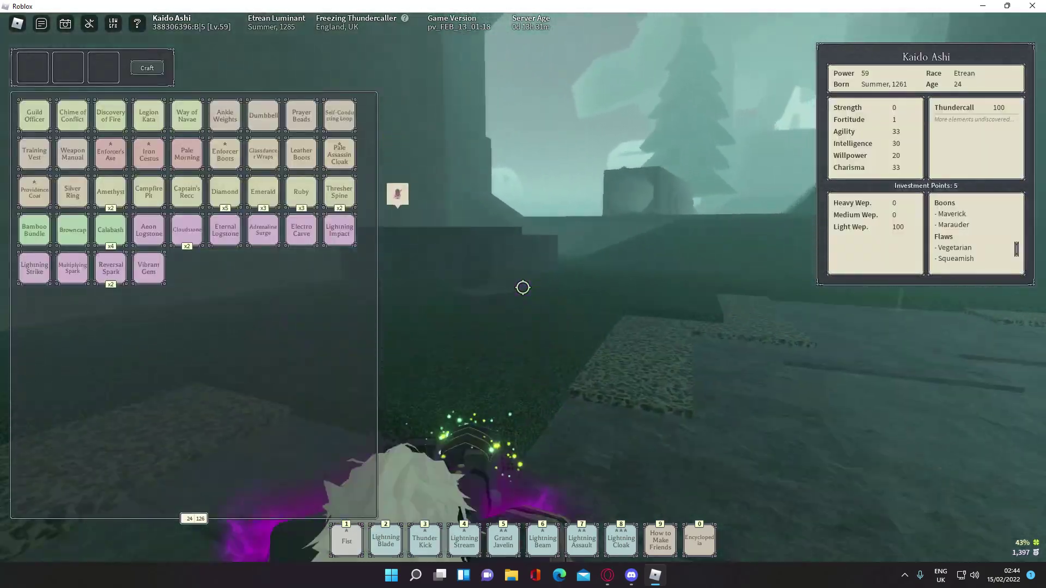
scroll(523, 287, "down", 2)
key("w")
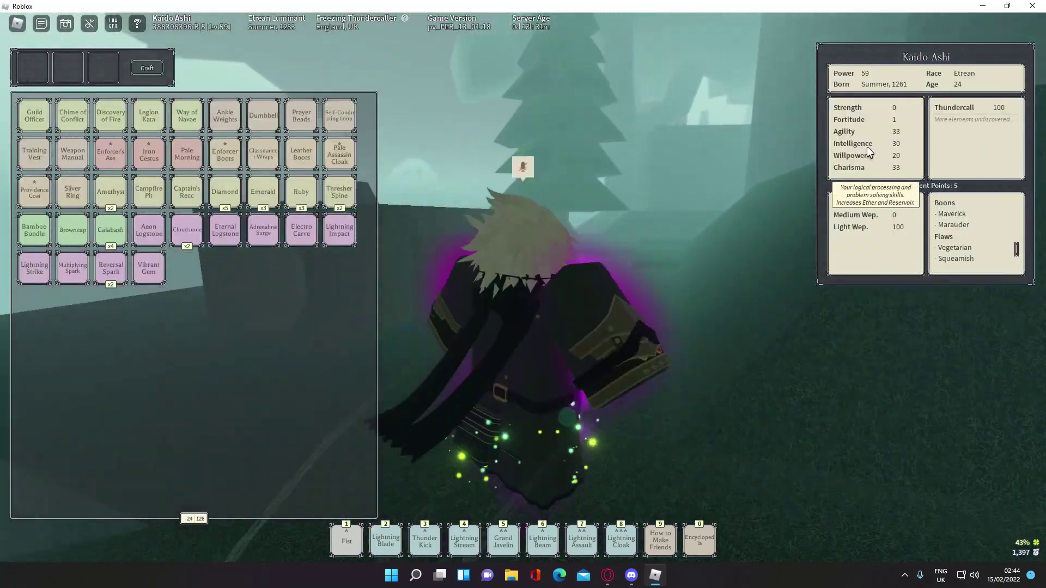
key("Tab")
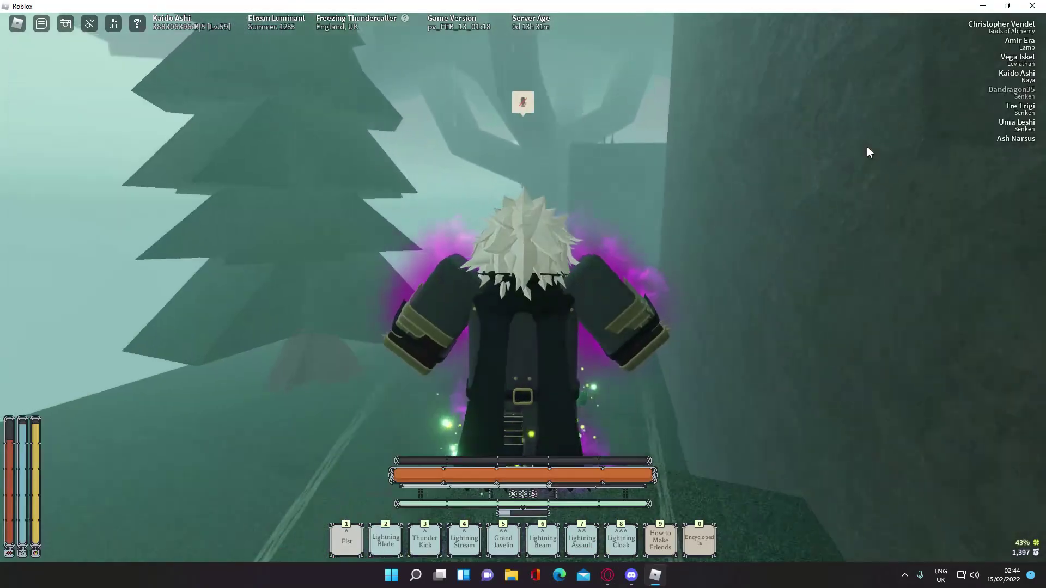
scroll(523, 286, "down", 2)
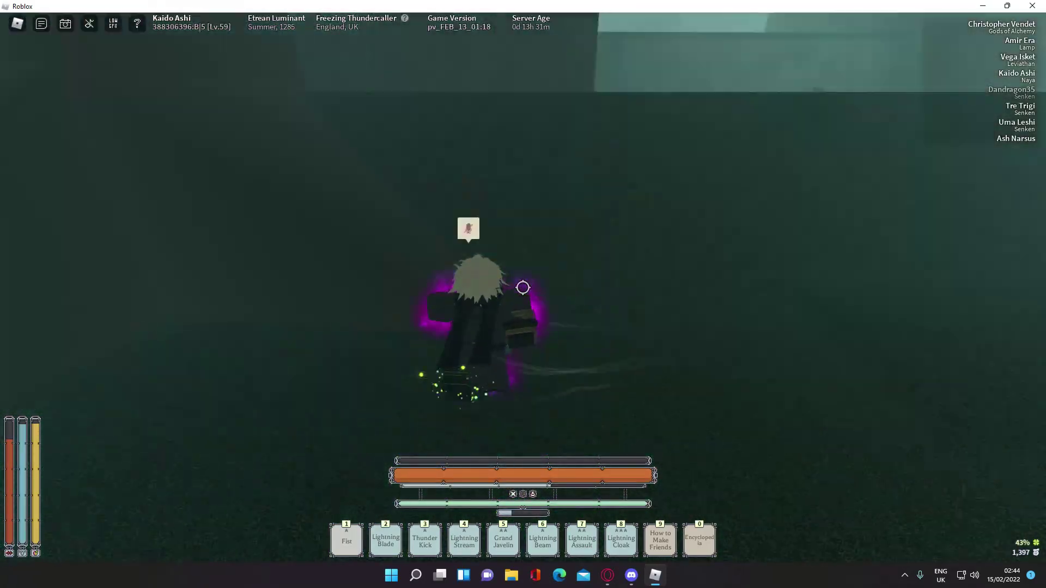
key("1")
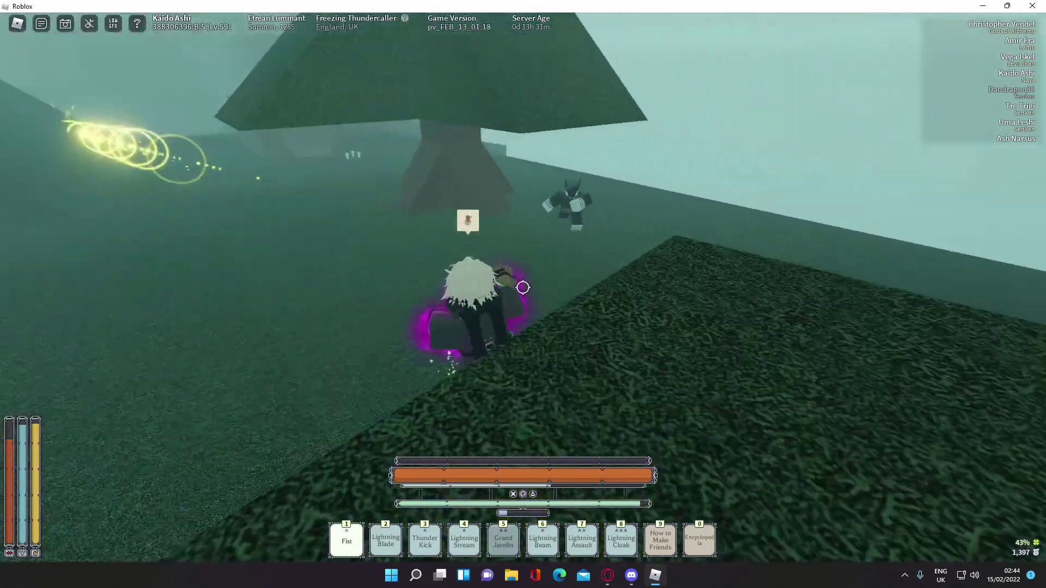
key("grave")
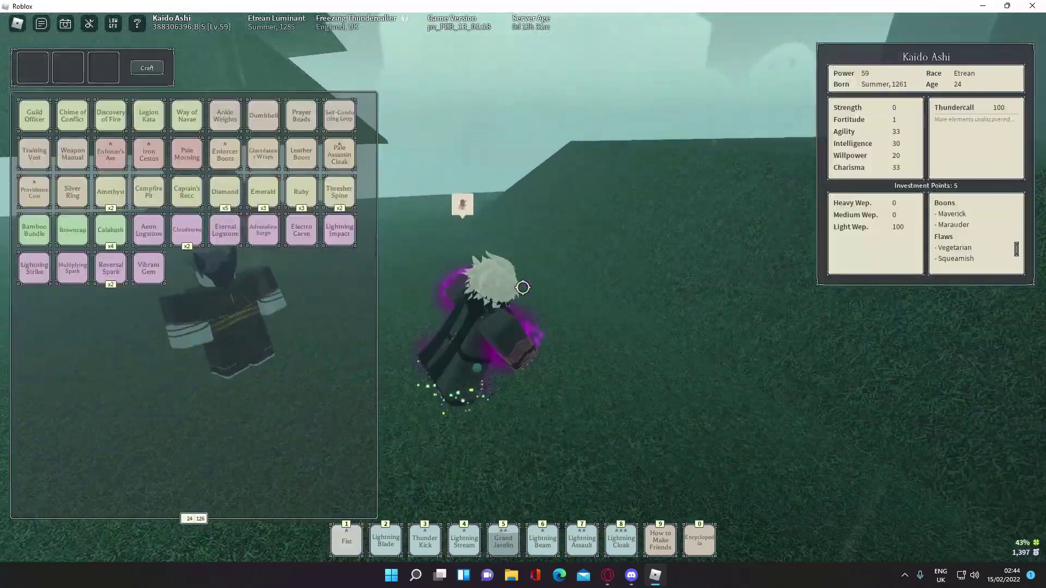
key("grave")
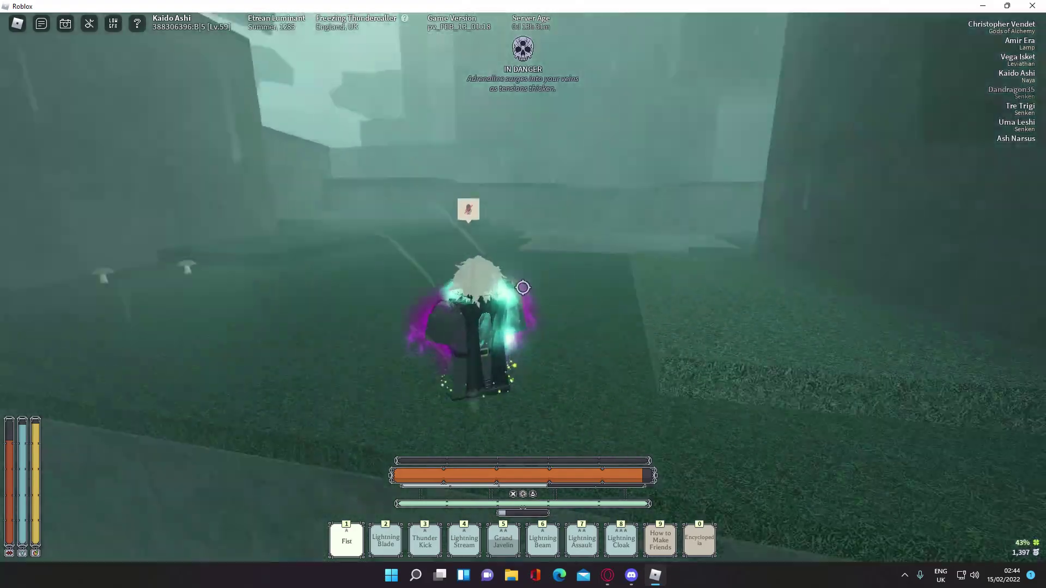
key("grave")
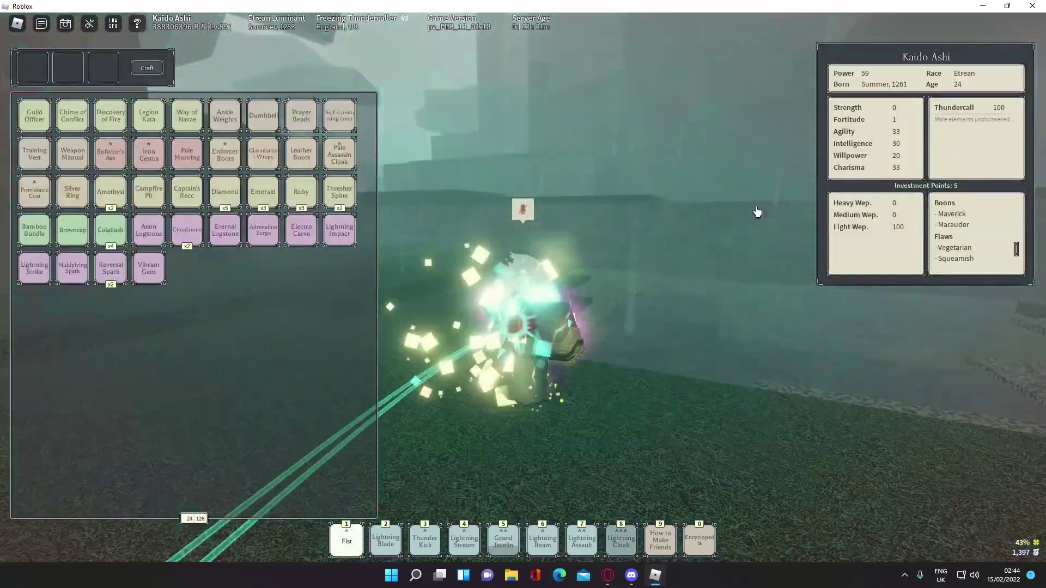
key("grave")
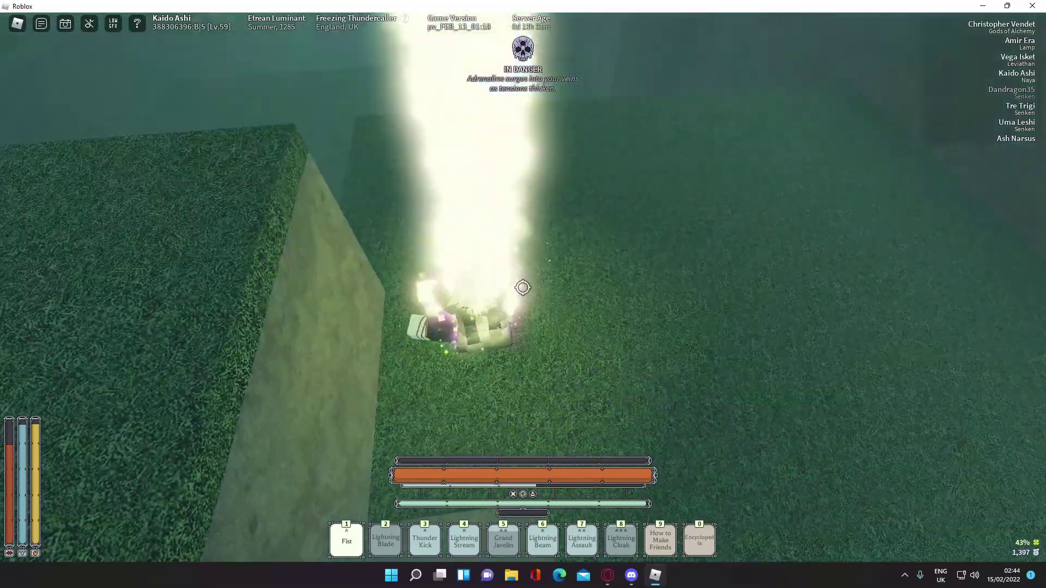
key("grave")
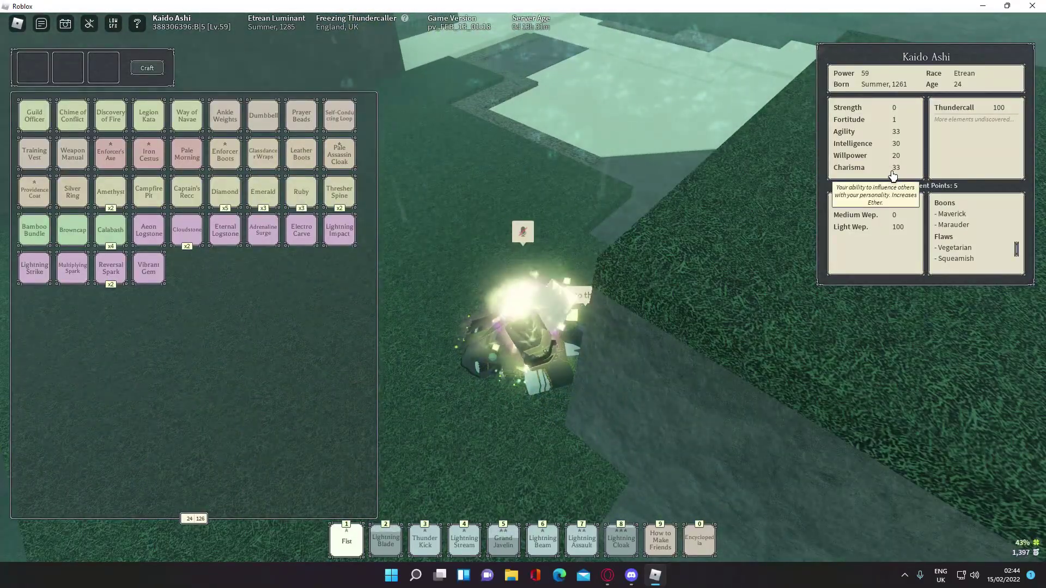
key("shift")
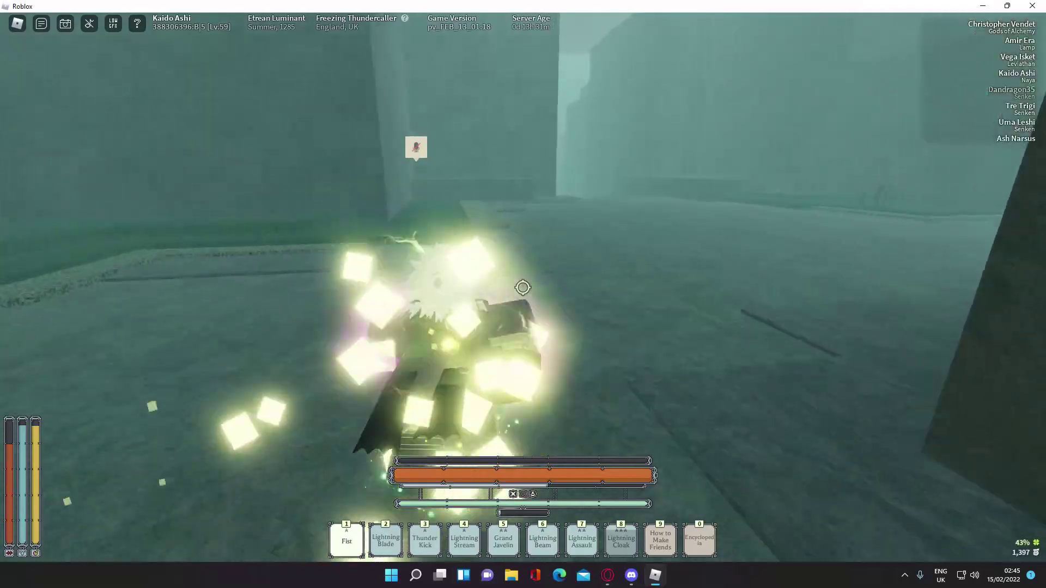
key("grave")
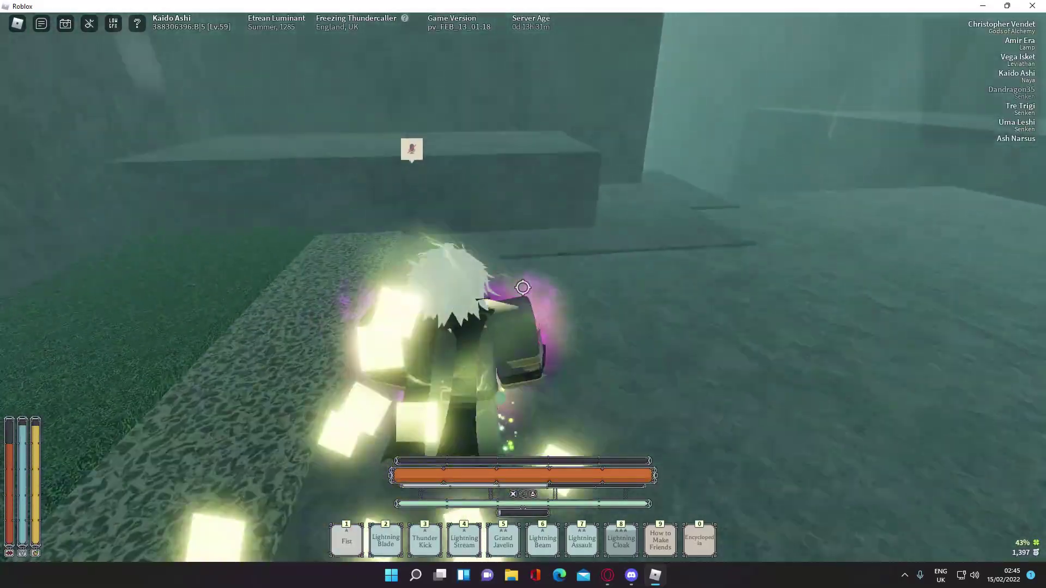
key("grave")
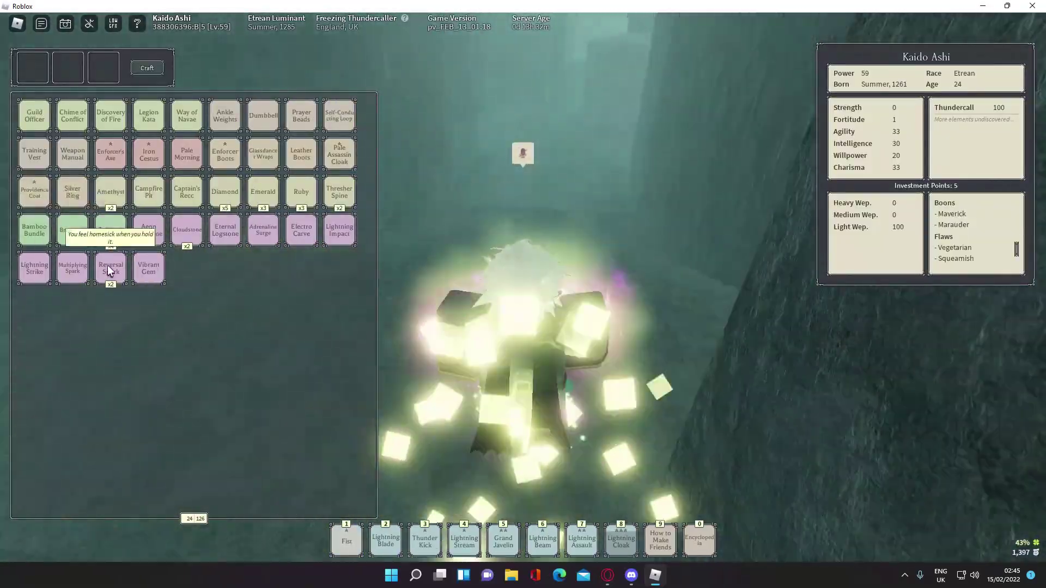
key("grave")
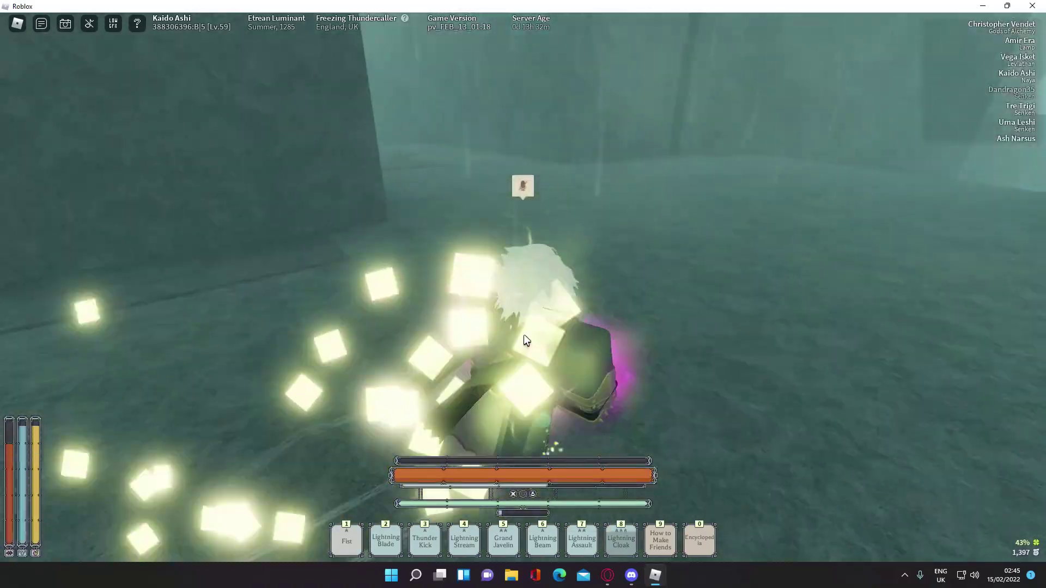
key("grave")
key("shift")
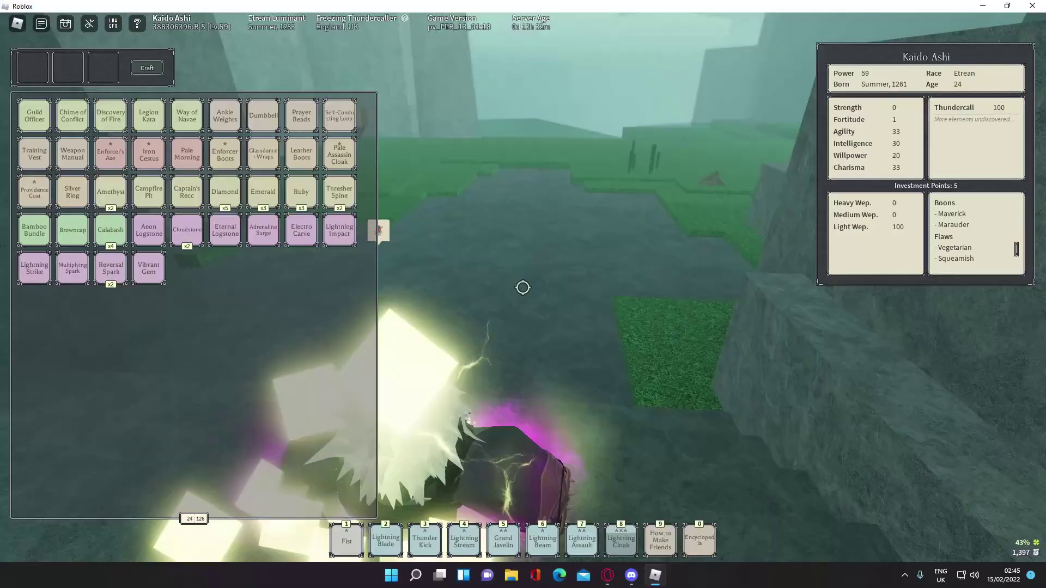
key("grave")
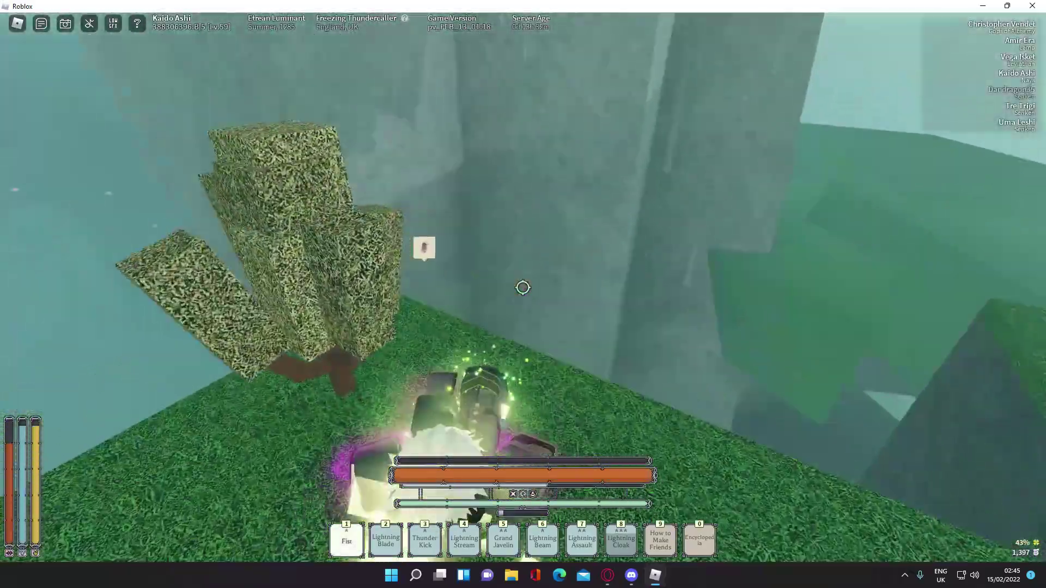
key("grave")
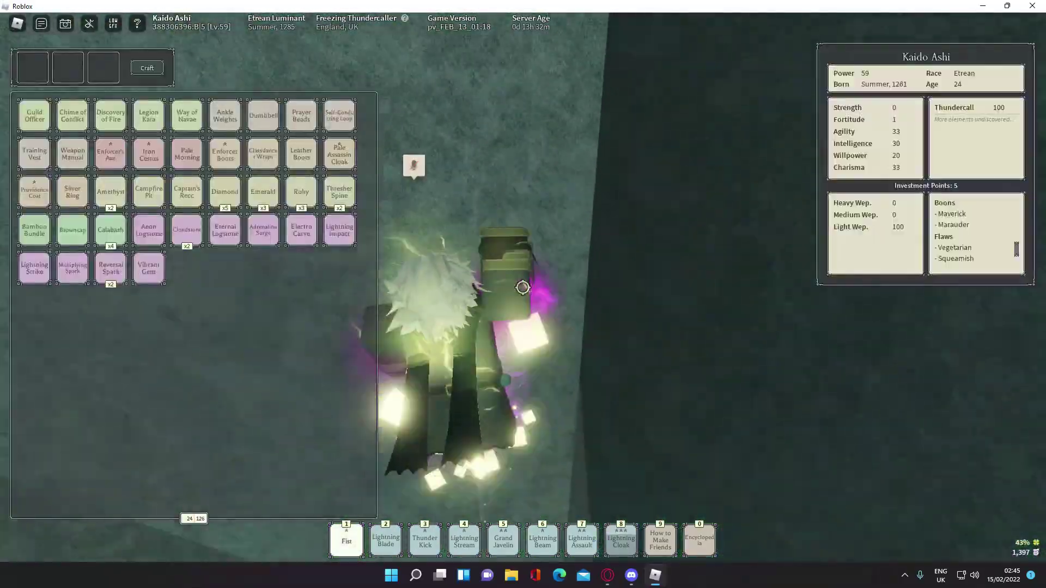
key("grave")
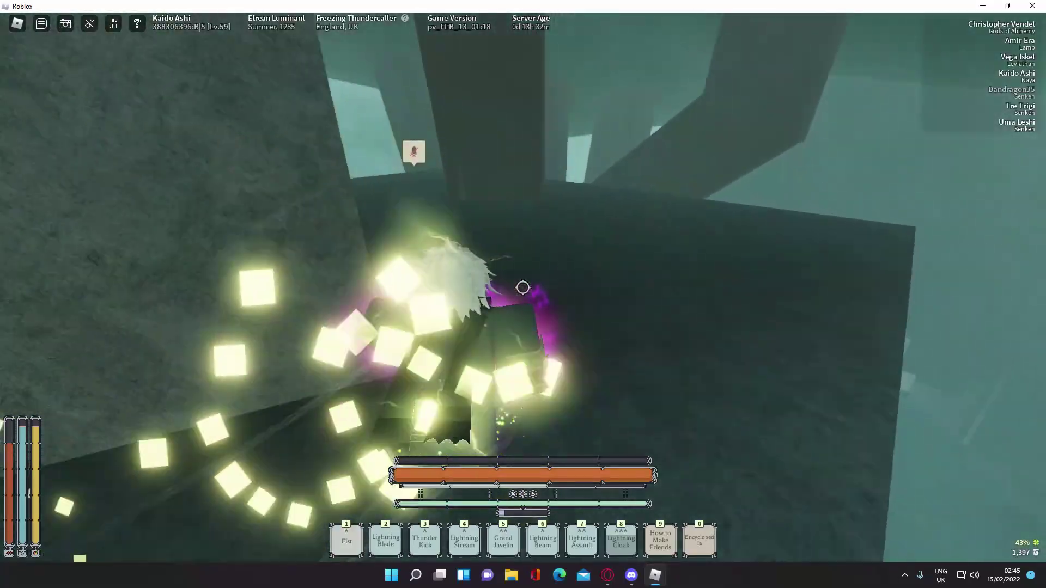
key("1")
key("grave")
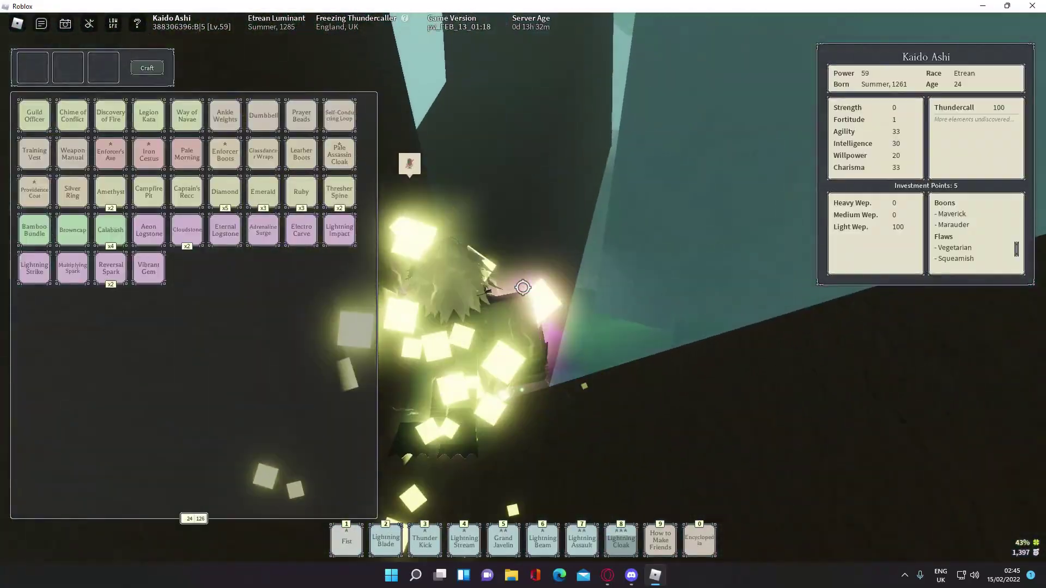
key("grave")
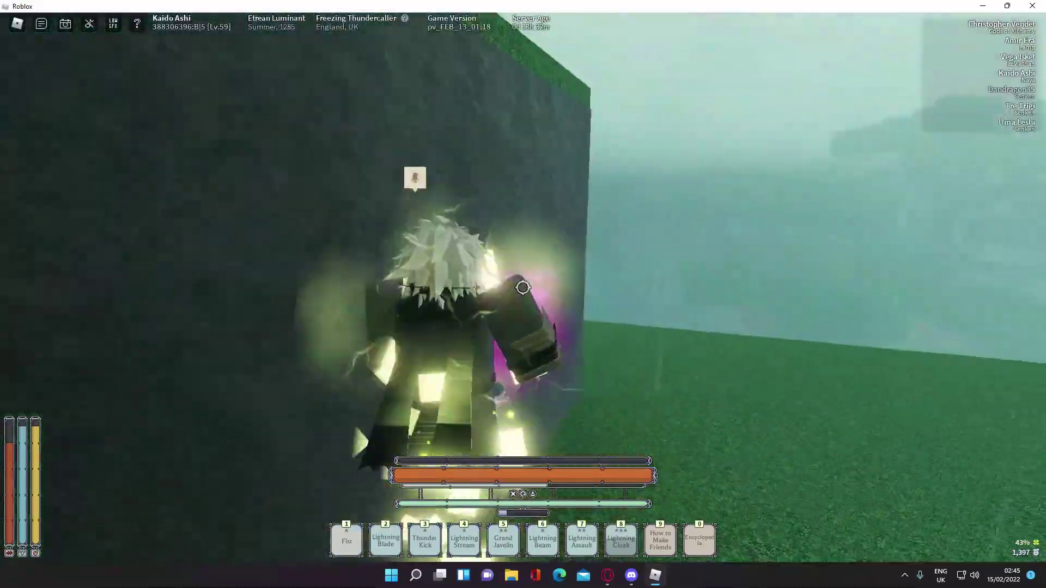
- Glance at the character stats, then equip Fist from hotbar slot 1
key("grave")
key("grave")
key("1")
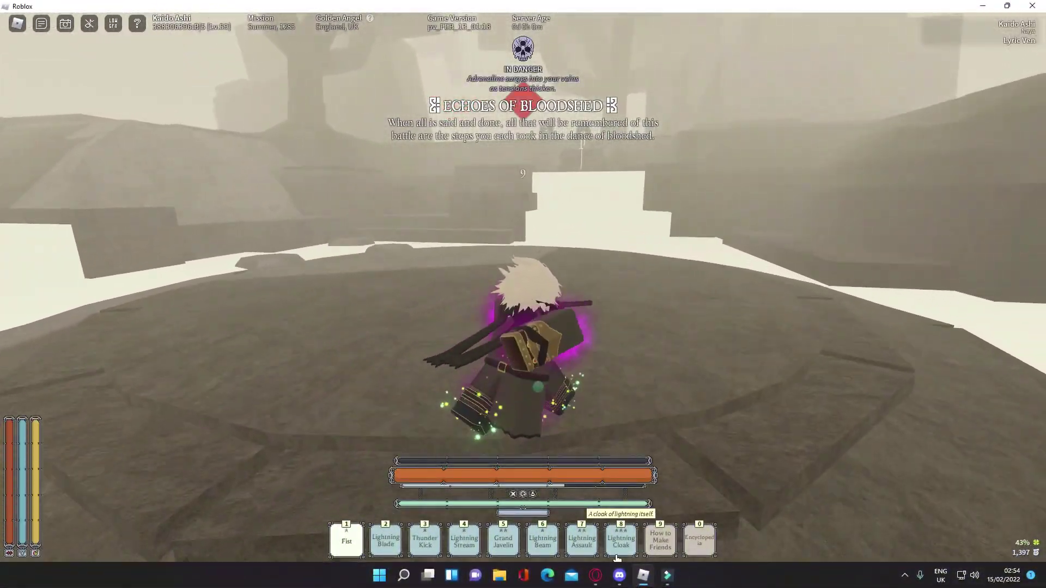
- Check the stat sheet, then dive-roll and run toward the green-team opponent
key("Tab")
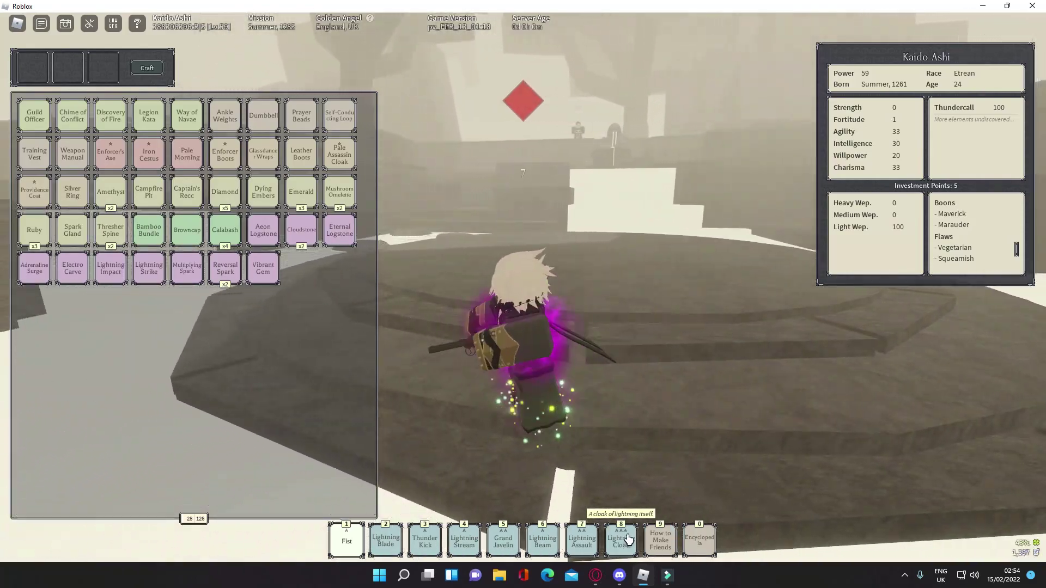
key("Tab")
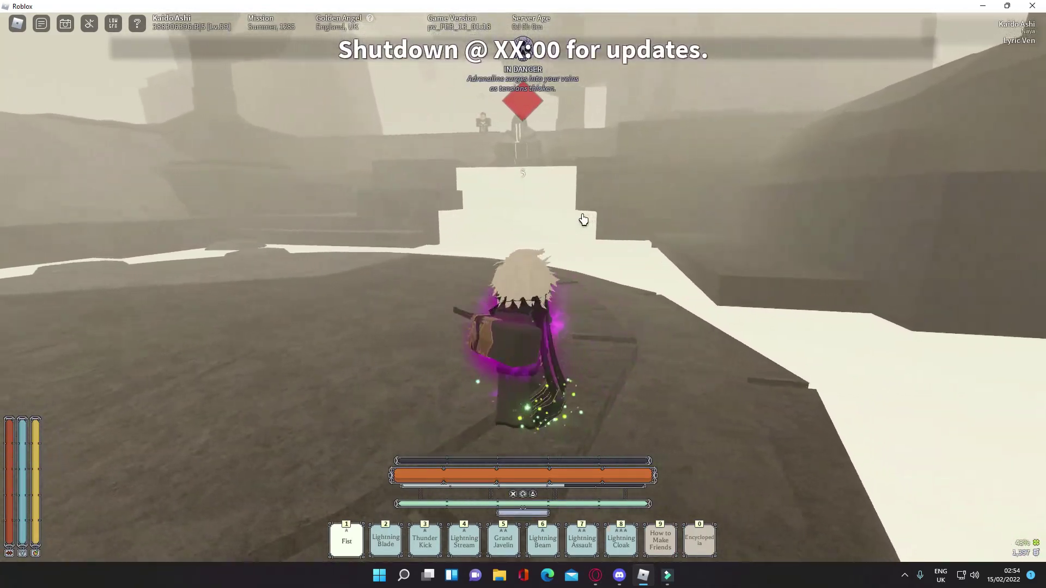
key("q")
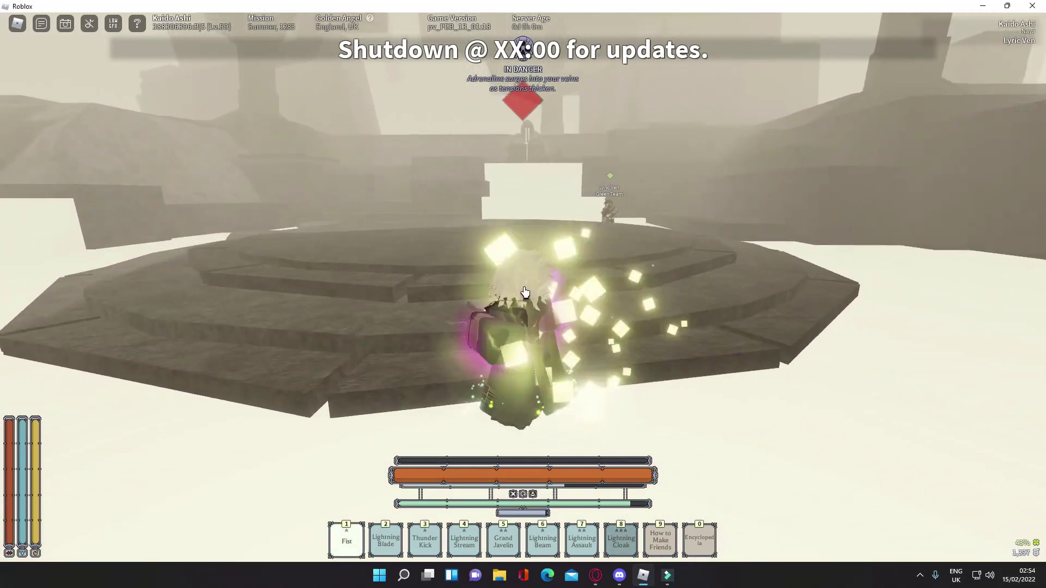
key("w")
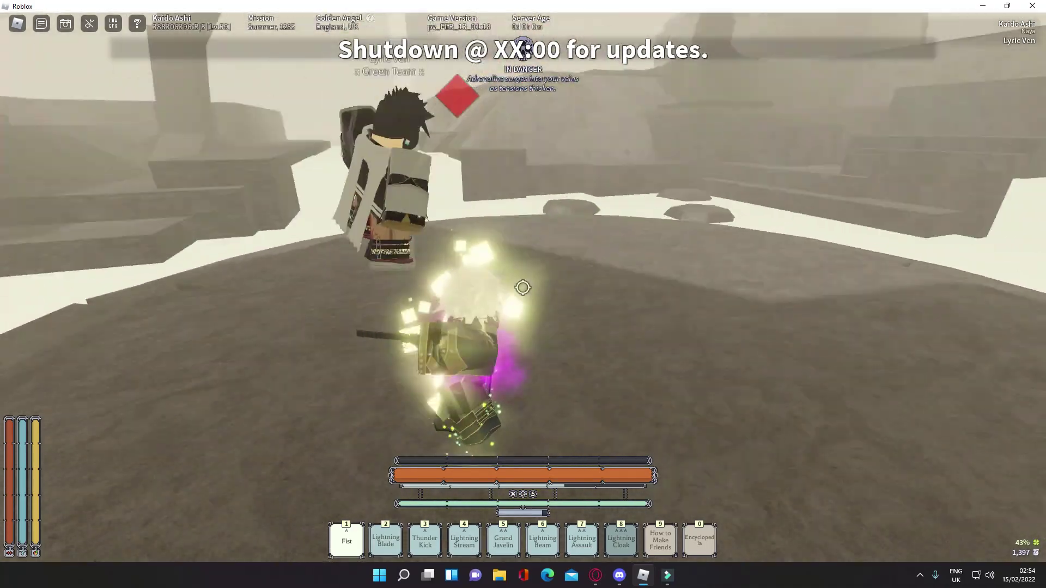
- Trade punches and lightning projectiles with the opponent at close range
left_click(522, 288)
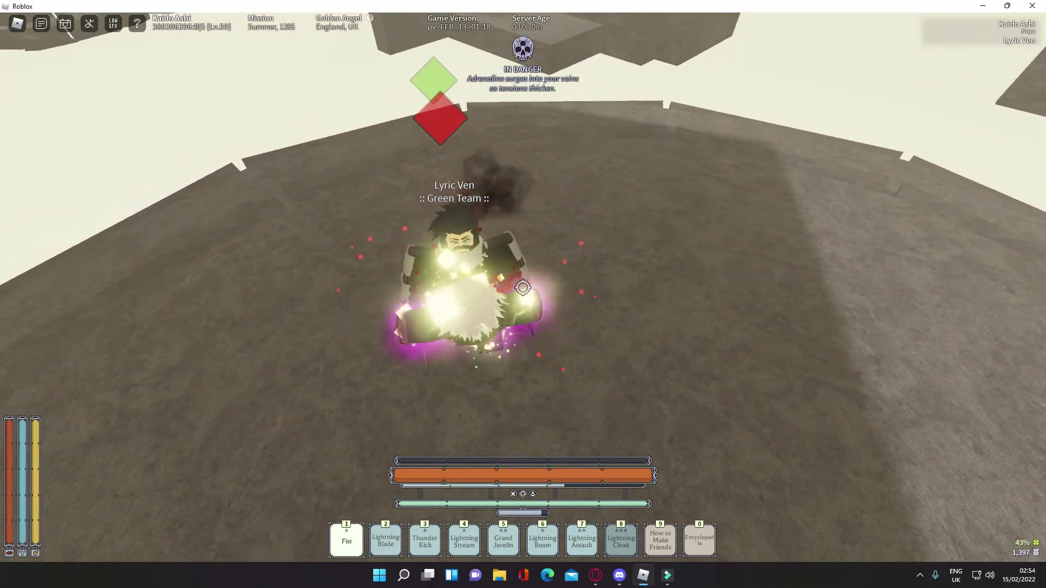
left_click(523, 288)
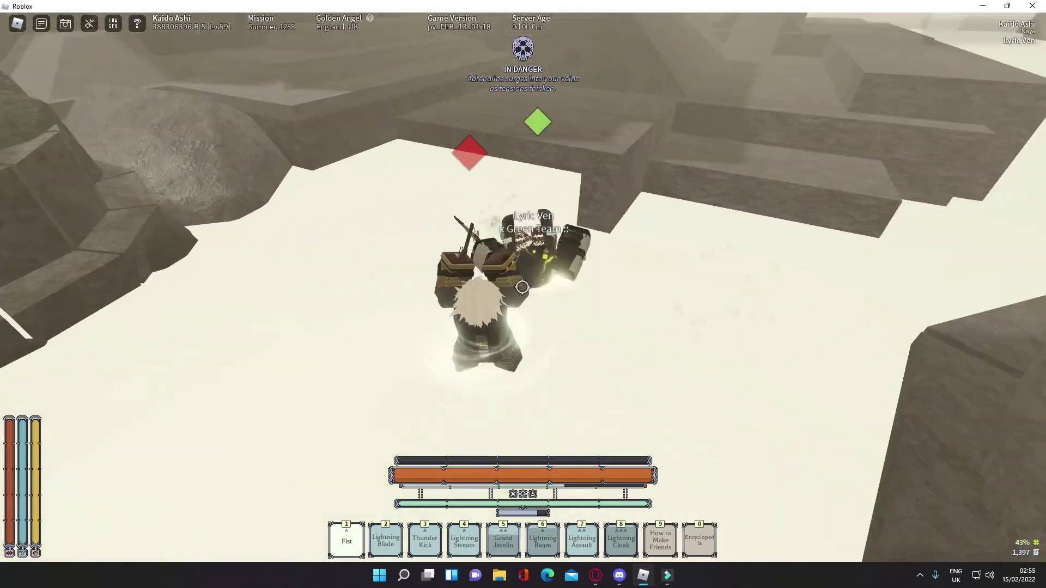
left_click(522, 288)
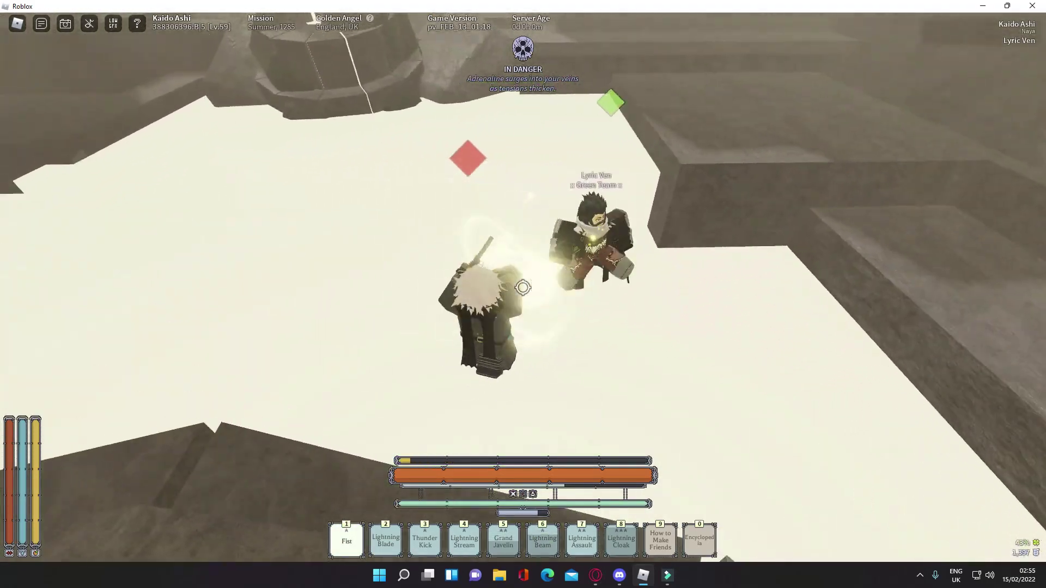
left_click(522, 287)
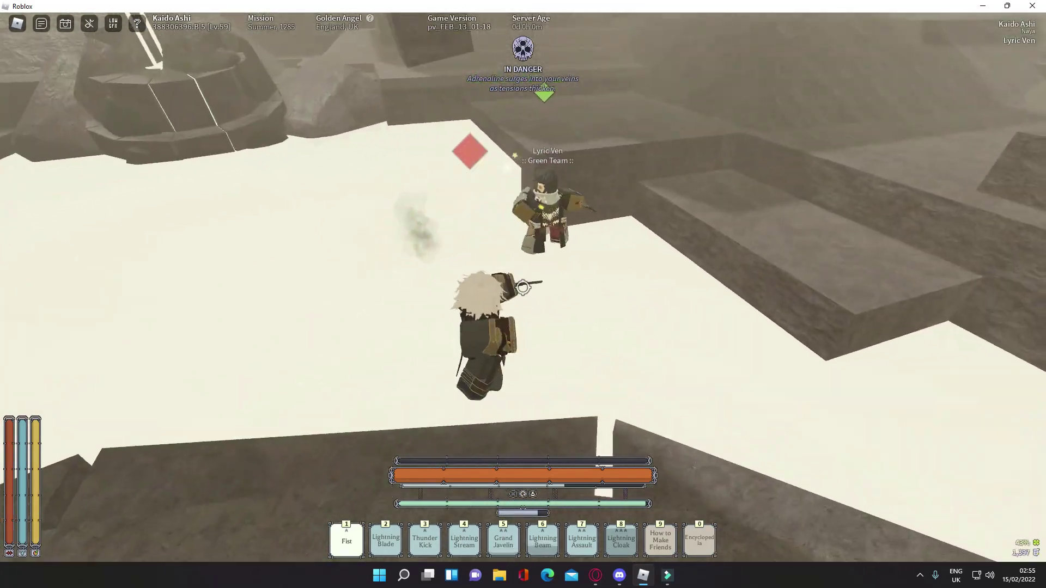
left_click(523, 288)
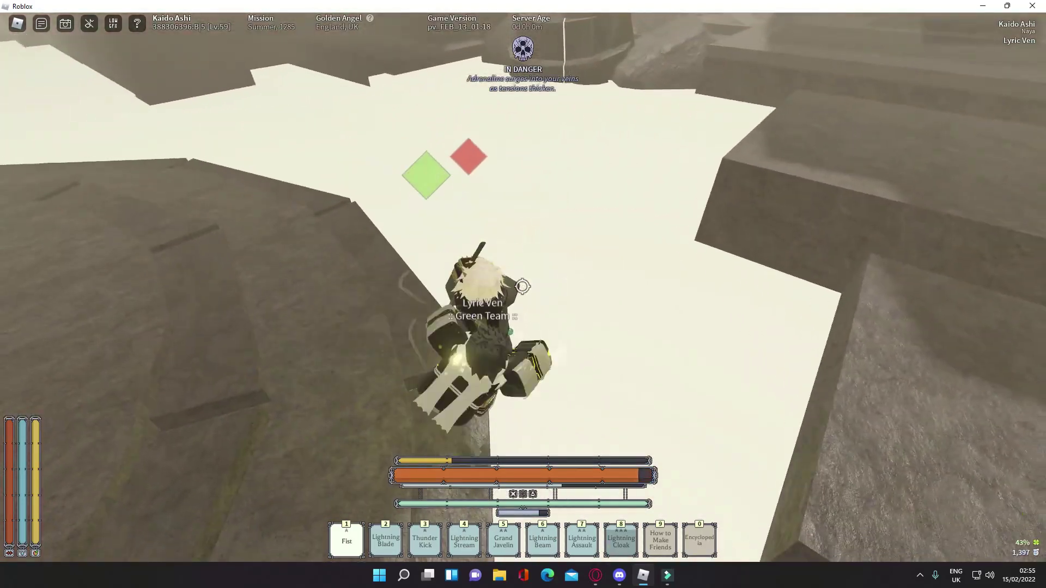
left_click(522, 287)
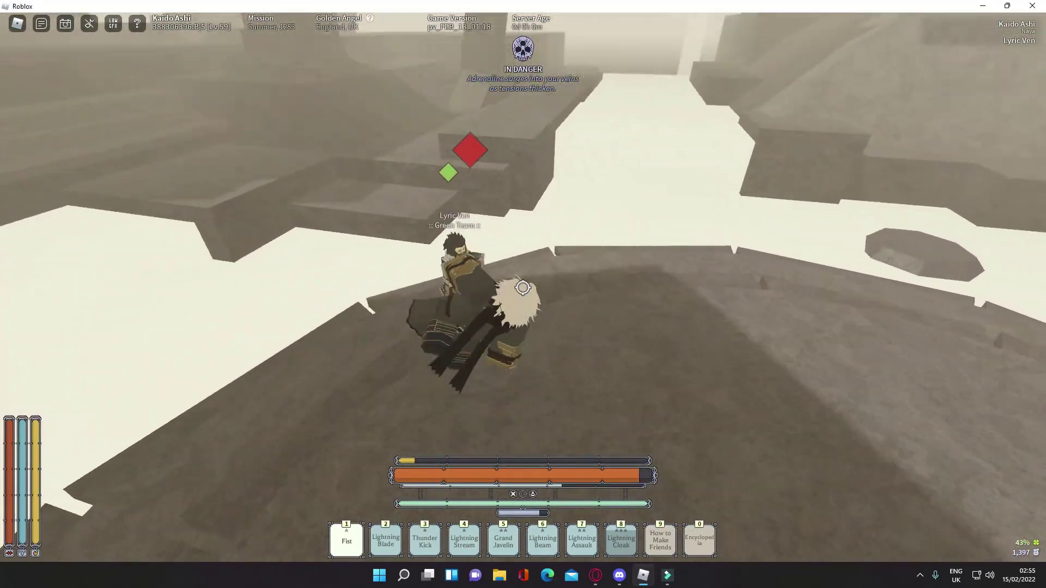
left_click(522, 288)
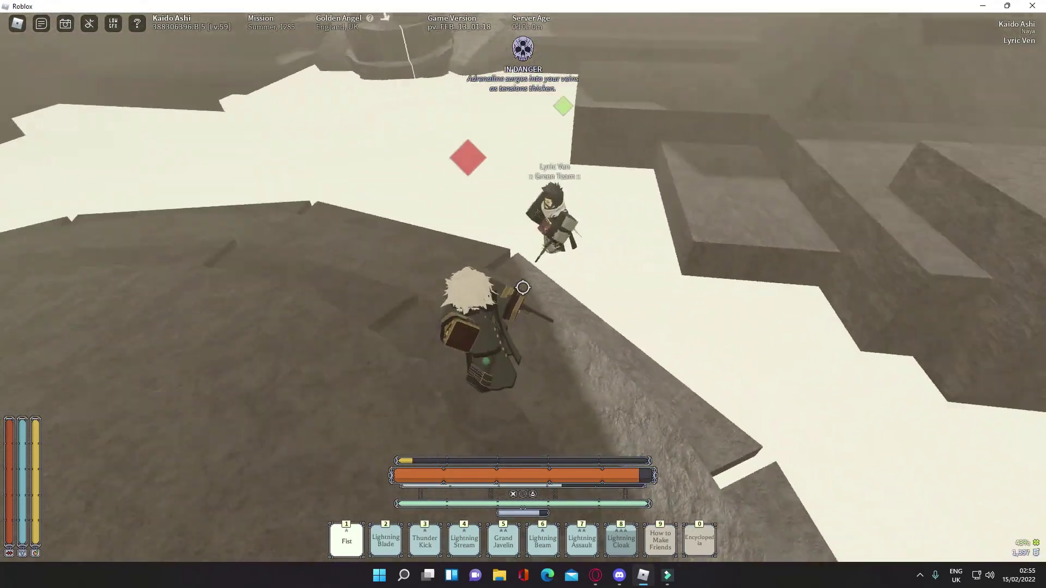
- Charge lightning, rush in to knock the opponent down, then blast them with lightning
key("w")
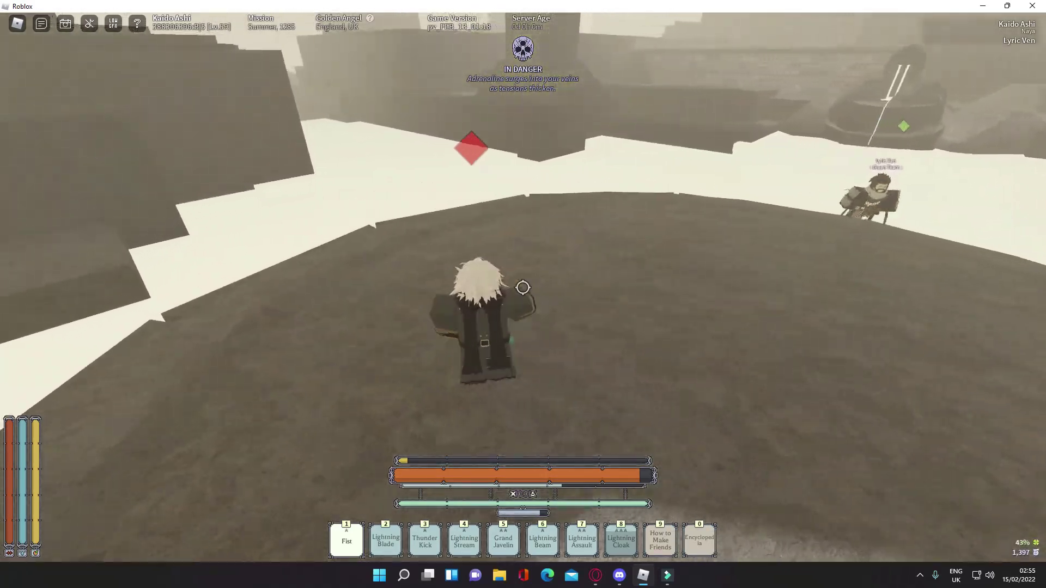
key("w")
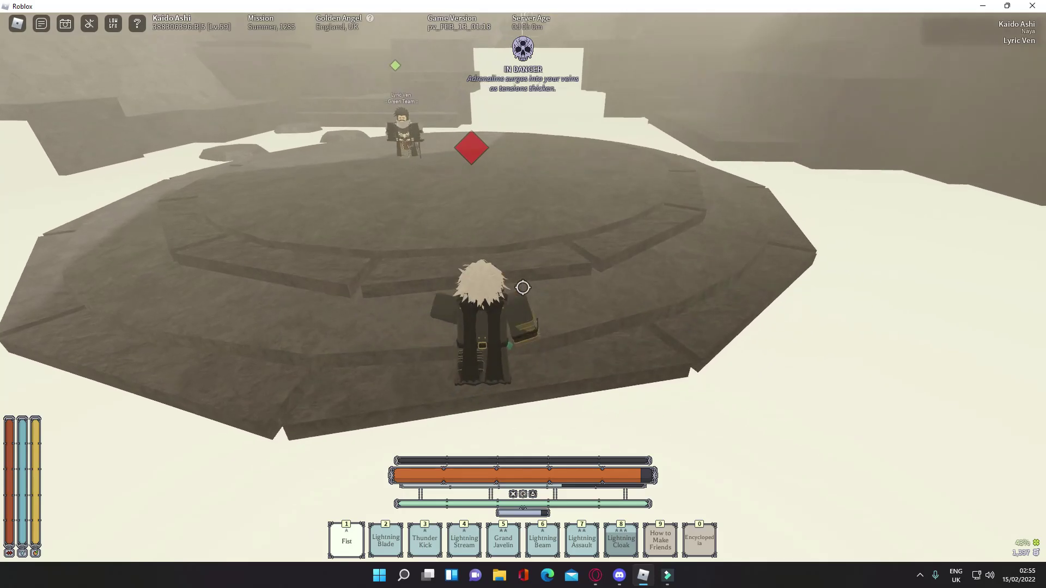
key("w")
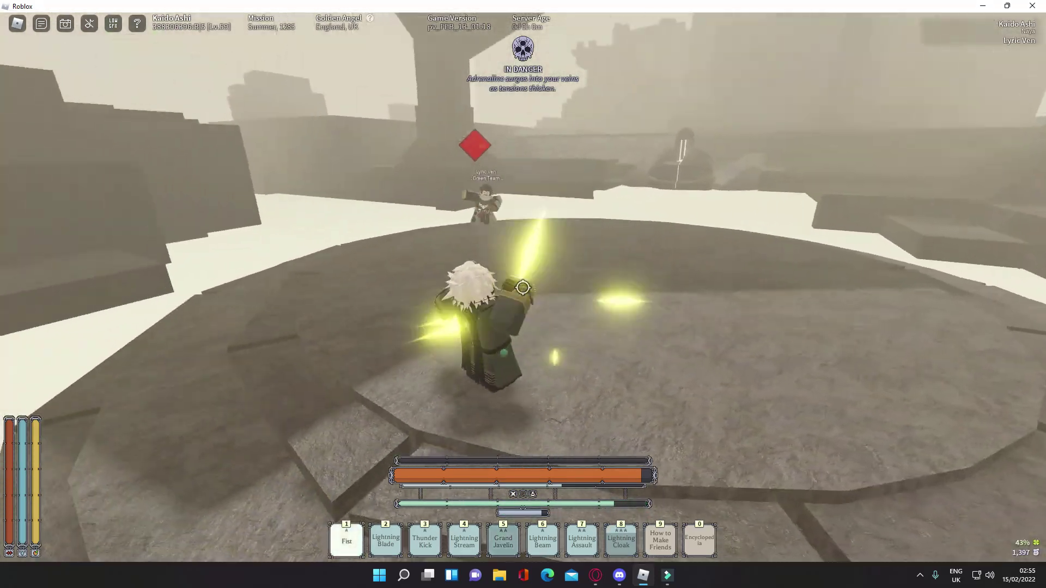
key("w")
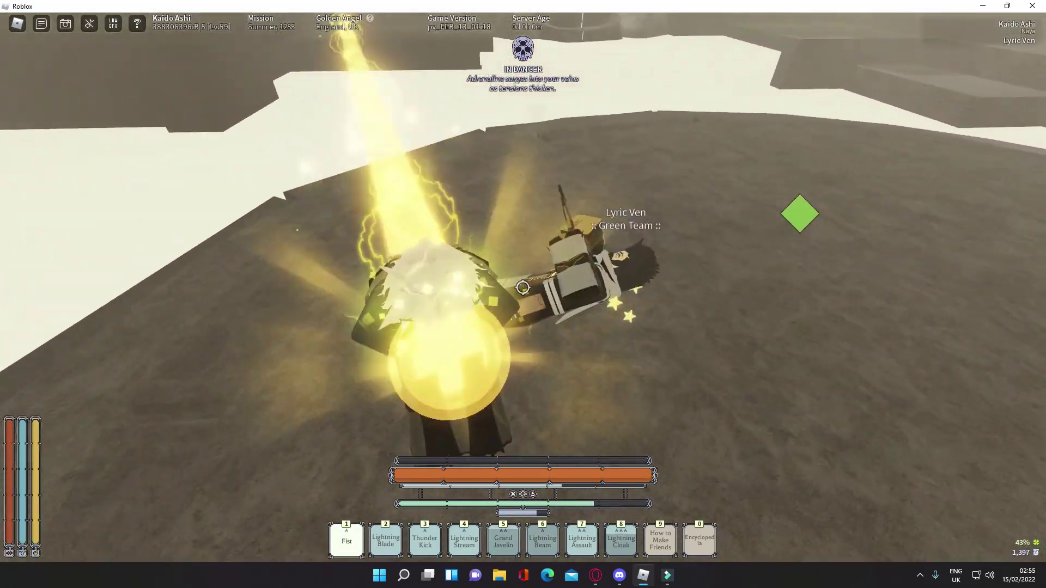
key("w")
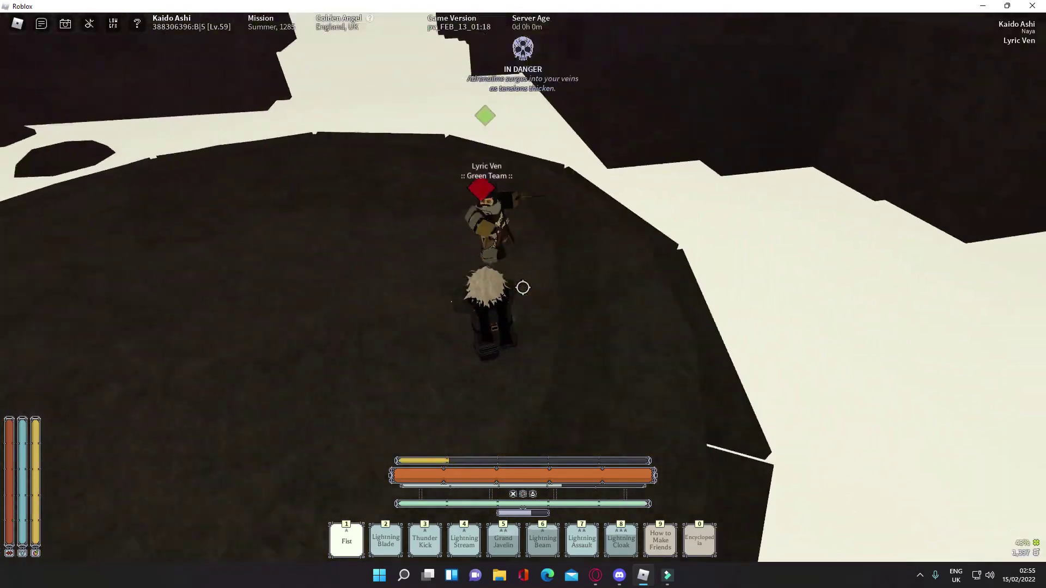
left_click(523, 288)
left_click(523, 287)
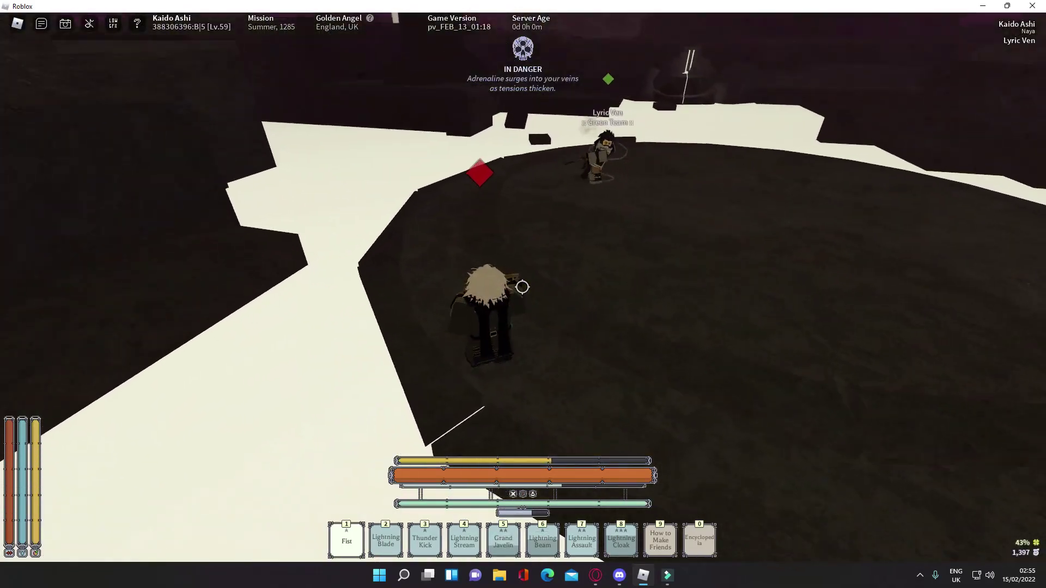
left_click(523, 287)
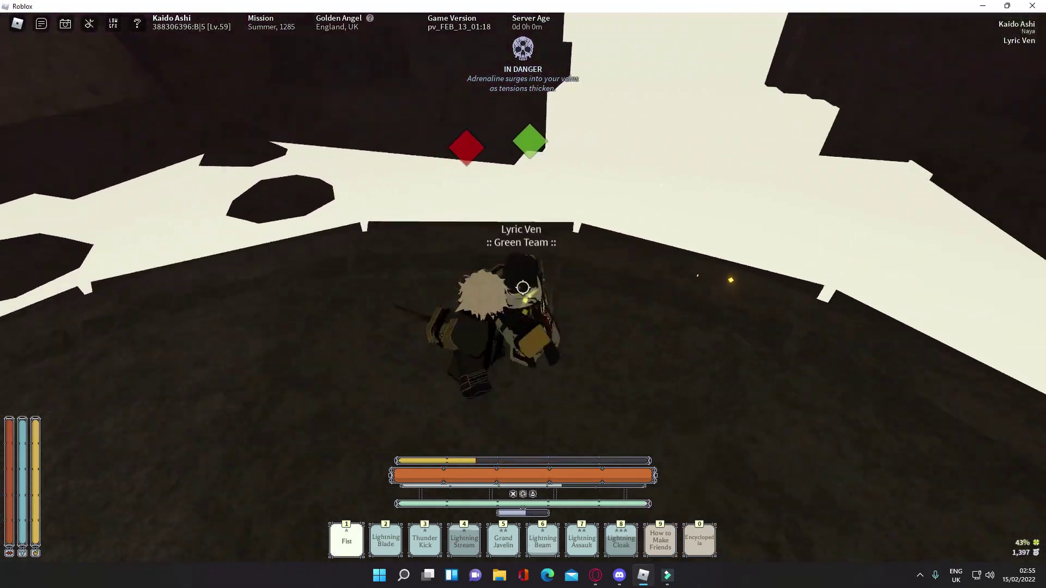
- Chain lightning beam combos on Lyric Ven until 'Kaido Ashi is victorious' appears
key("w")
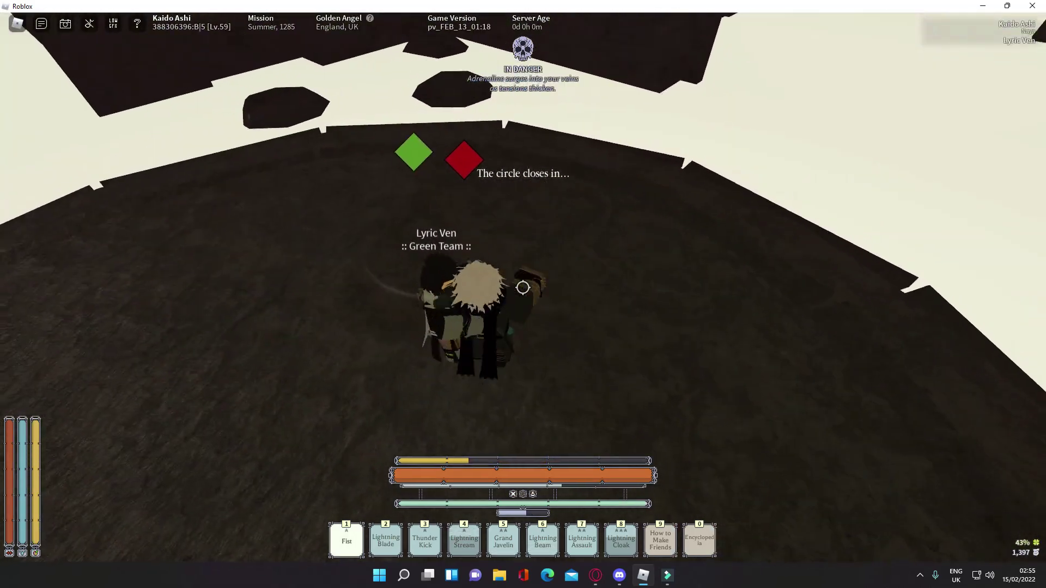
left_click(524, 288)
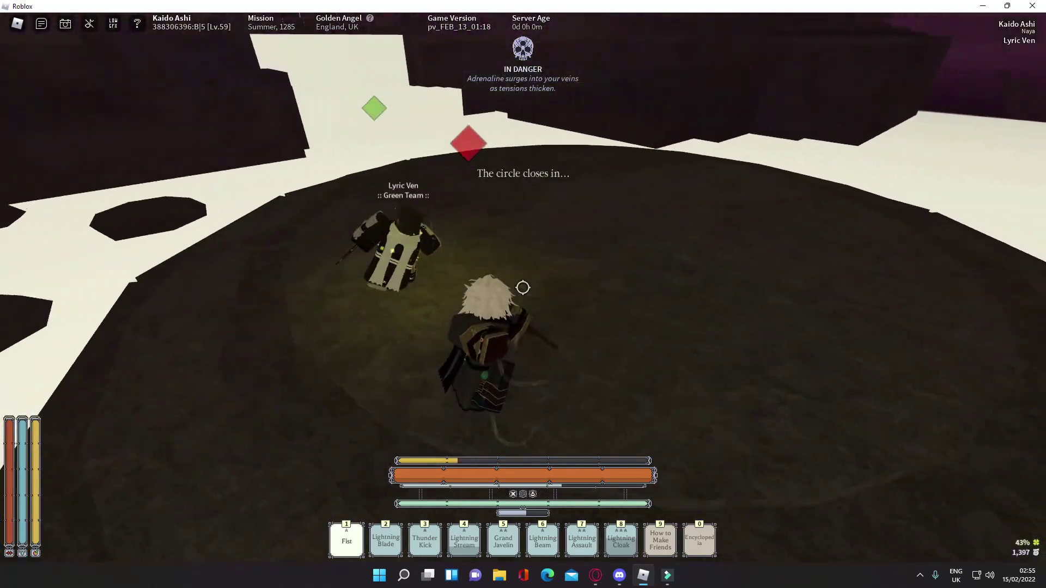
left_click(523, 288)
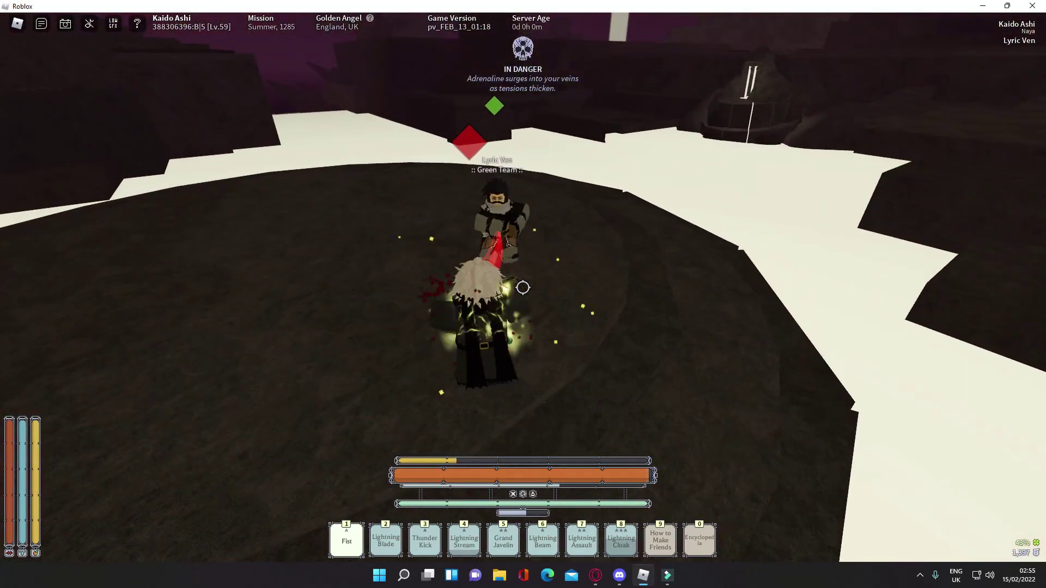
key("w")
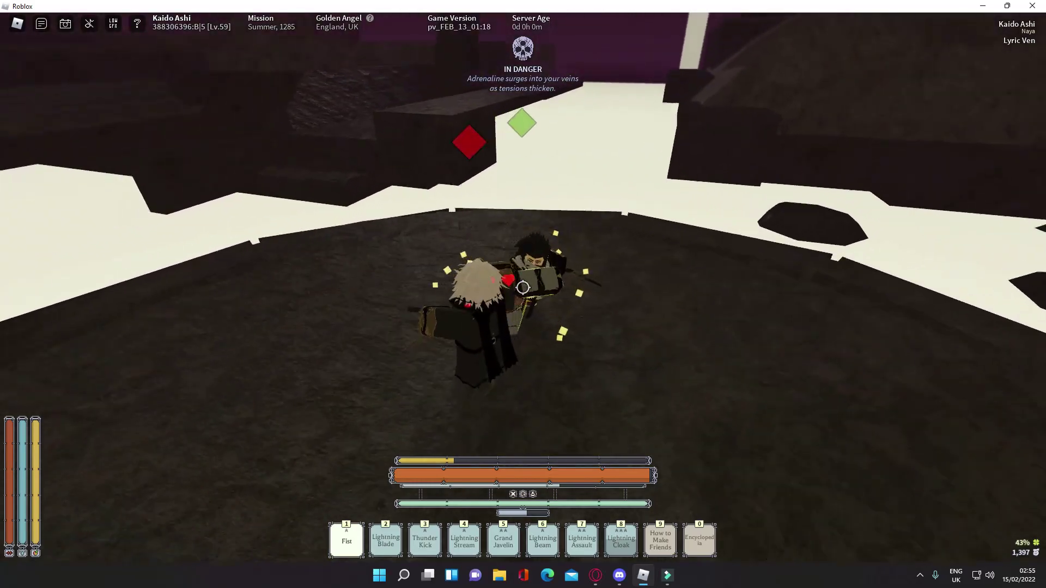
left_click(522, 288)
left_click(522, 287)
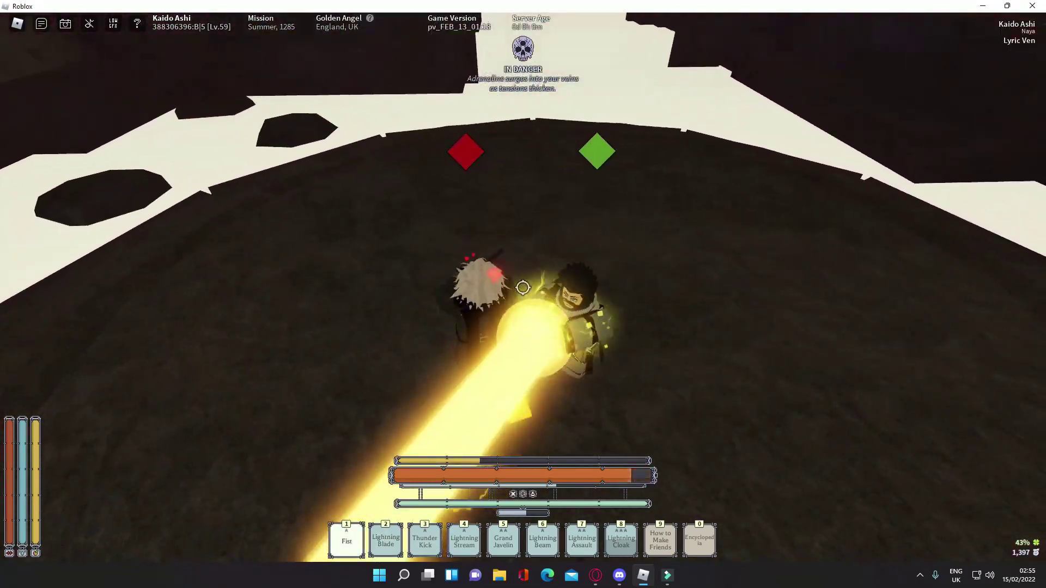
left_click(523, 288)
left_click(524, 288)
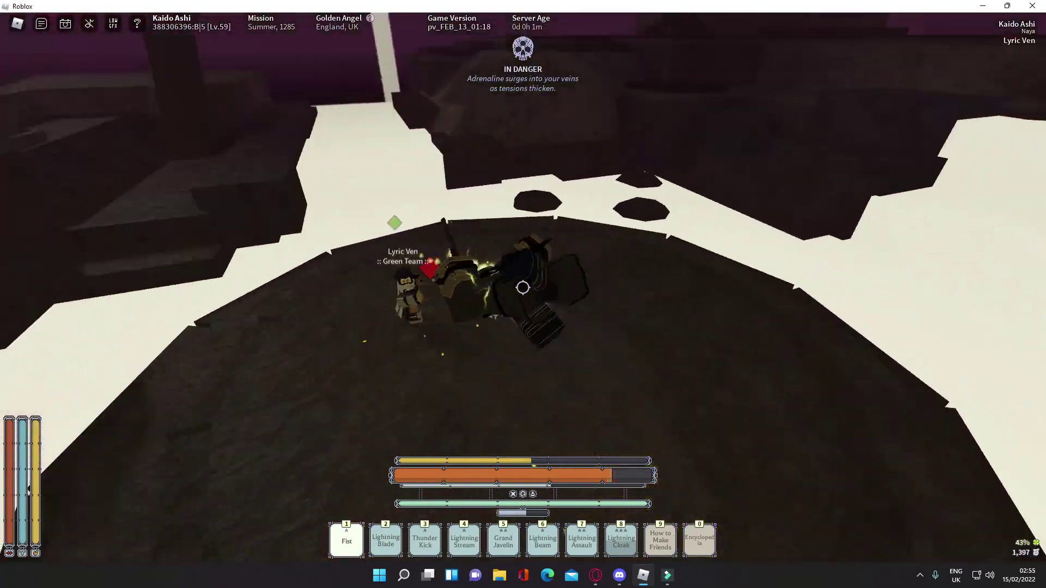
key("w")
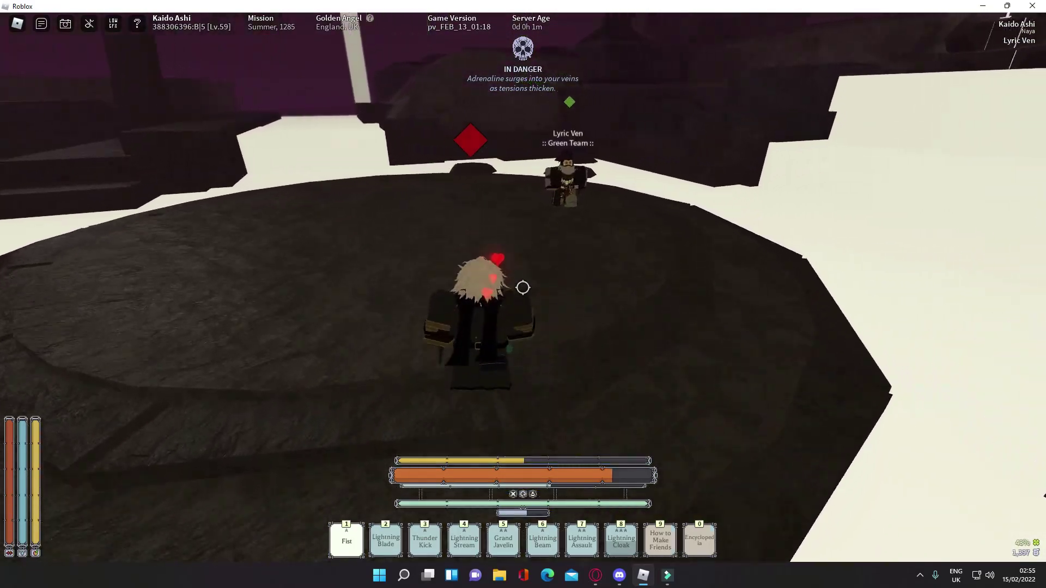
left_click(523, 288)
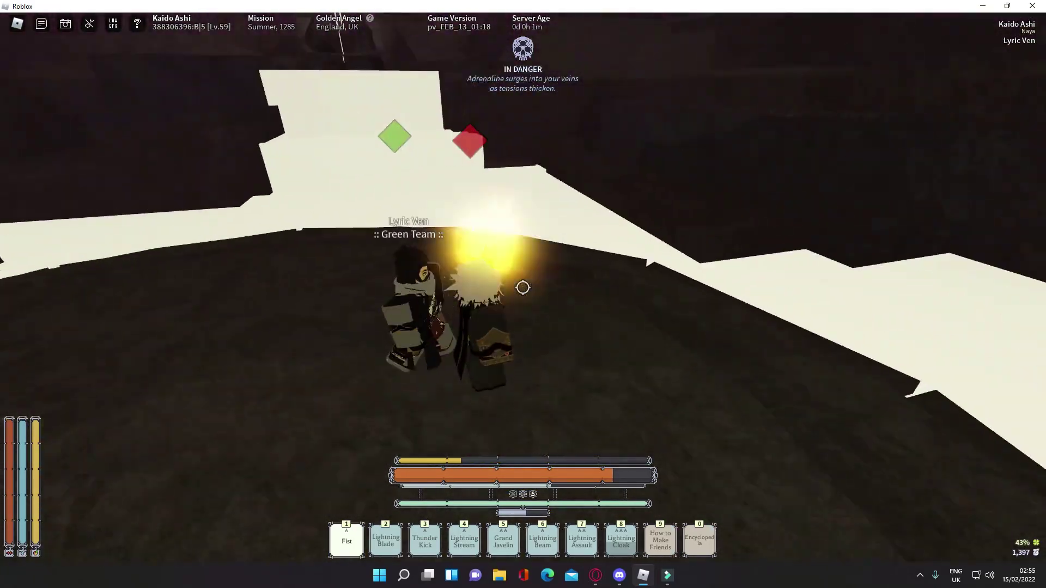
key("shift")
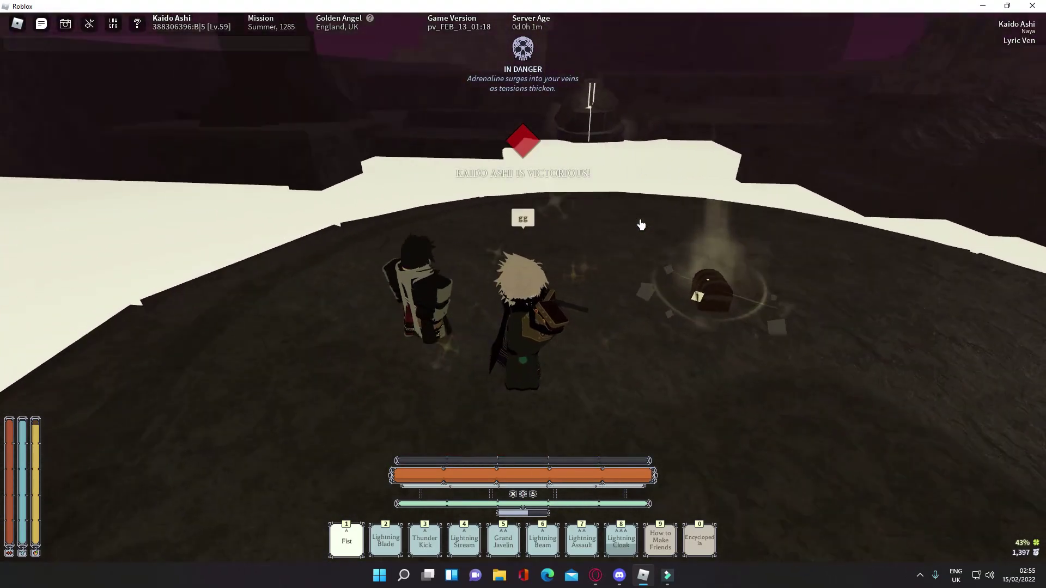
- Take Konga's Clutch Ring from the chest, choose Nothing for the rest, and walk away
key("e")
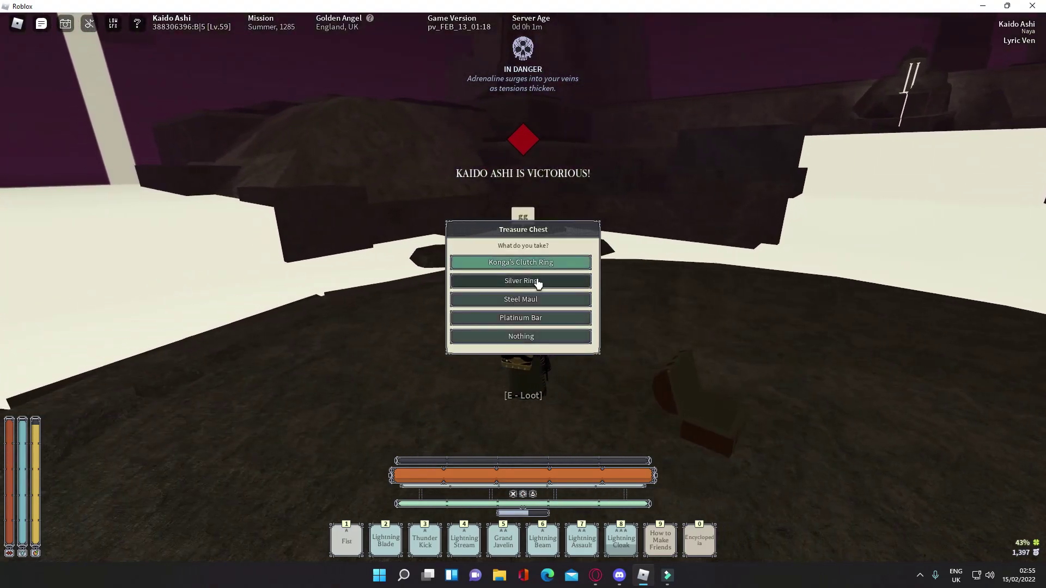
left_click(537, 262)
key("grave")
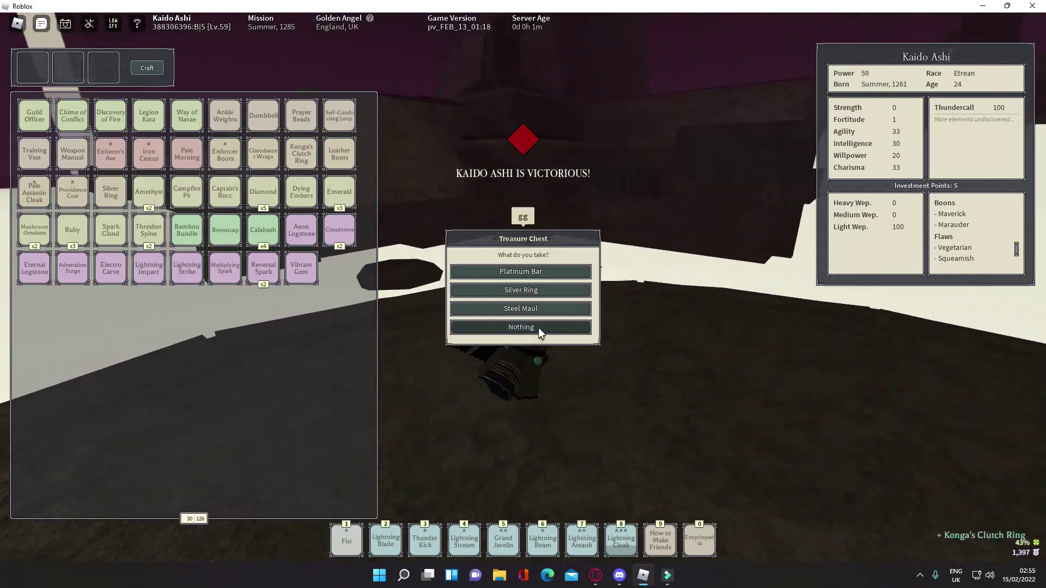
left_click(539, 327)
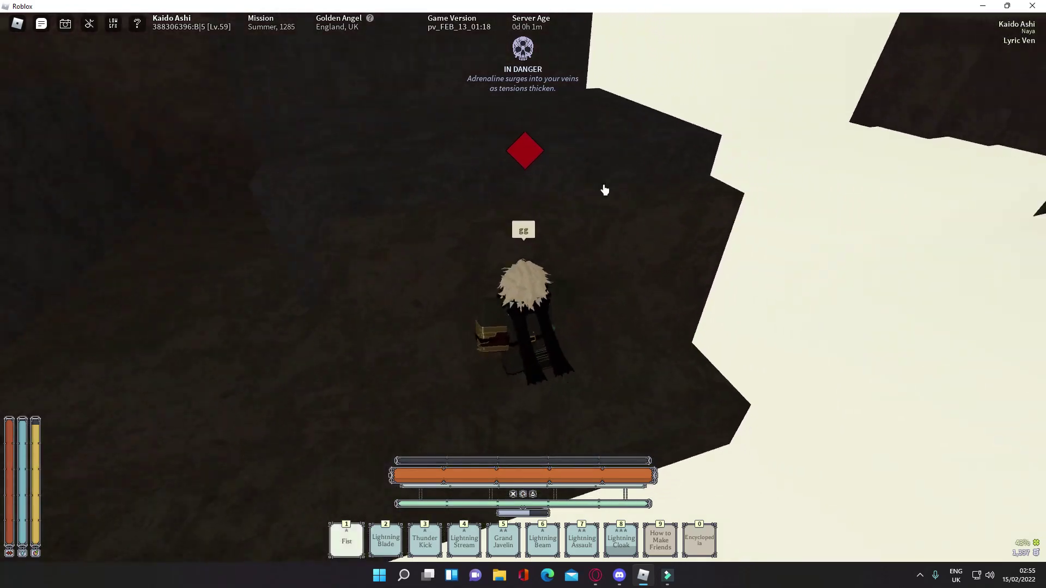
key("shift")
key("w")
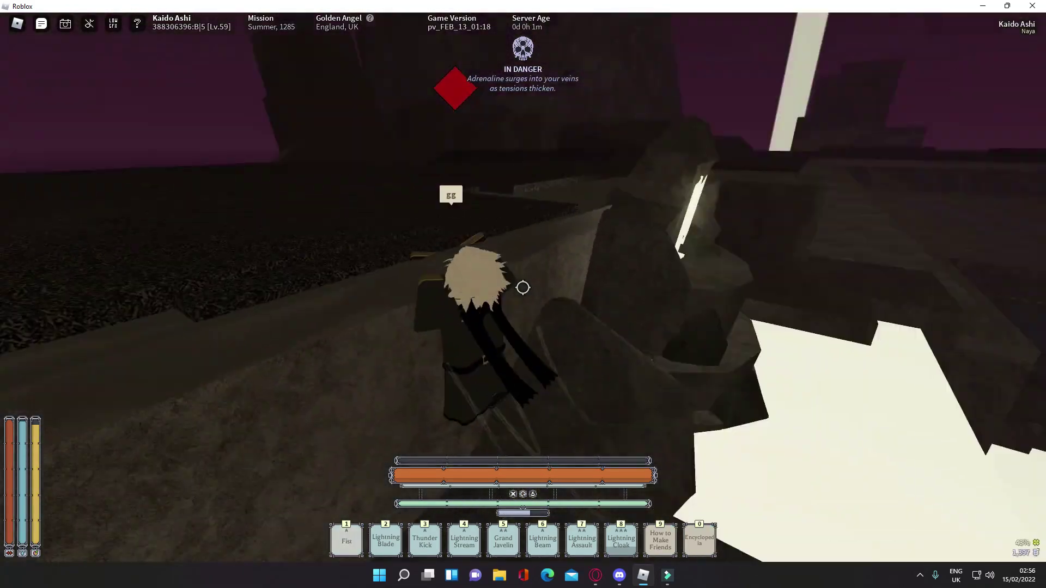
- Walk toward the stone arena, toggling camera lock and briefly checking the inventory
key("shift")
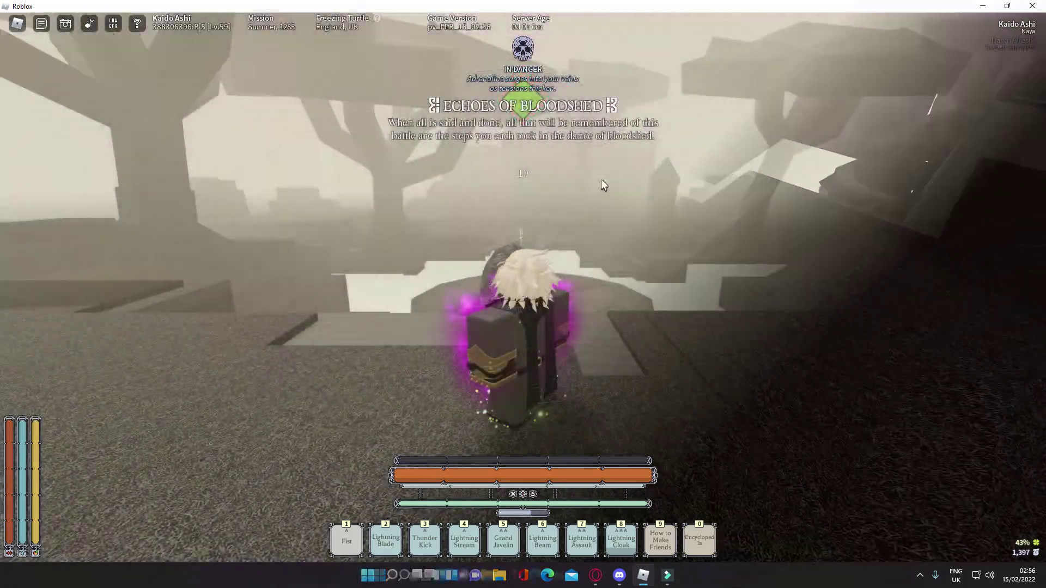
key("w")
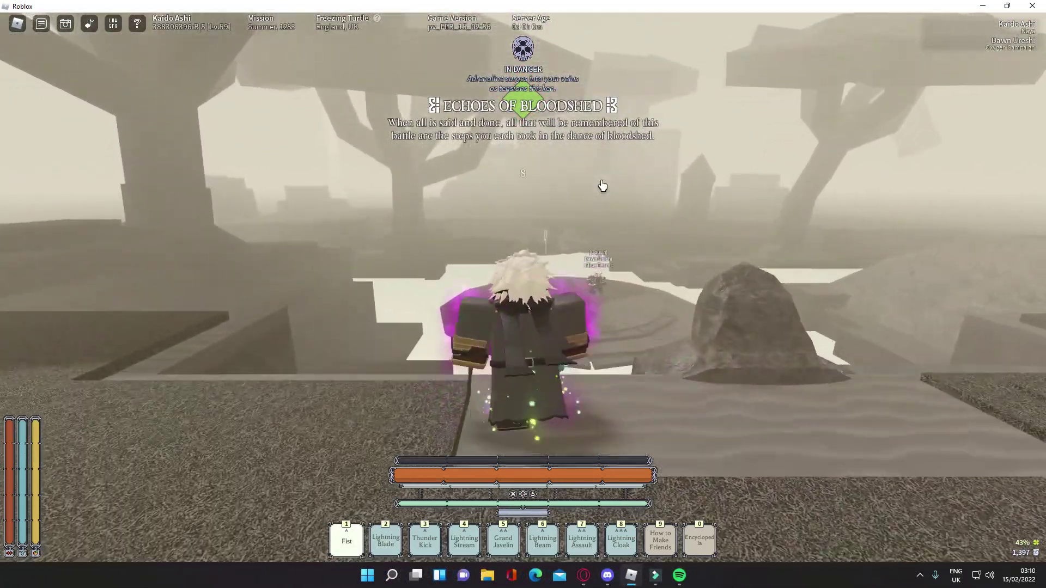
key("shift")
key("w")
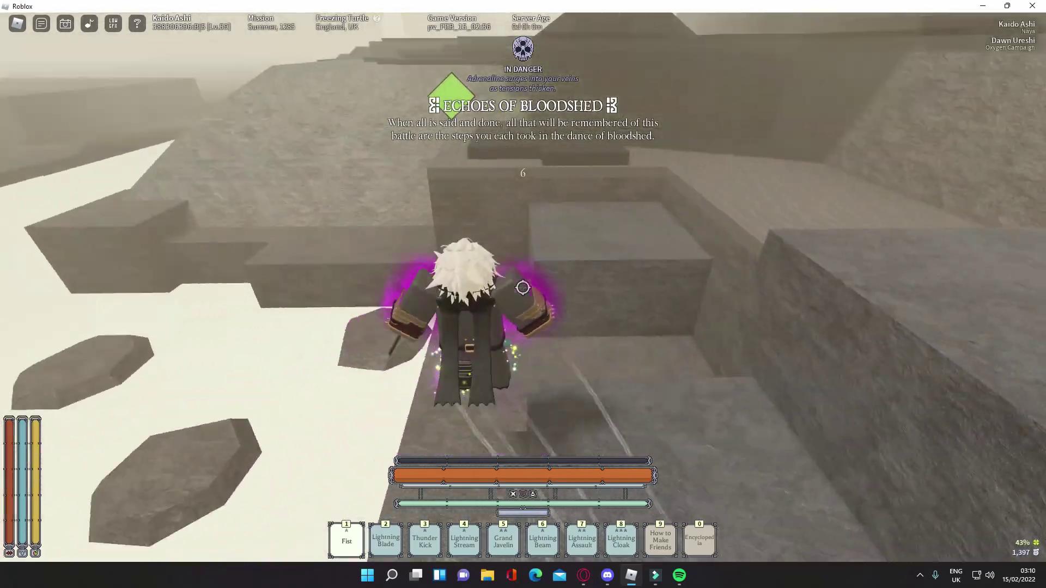
key("grave")
key("w")
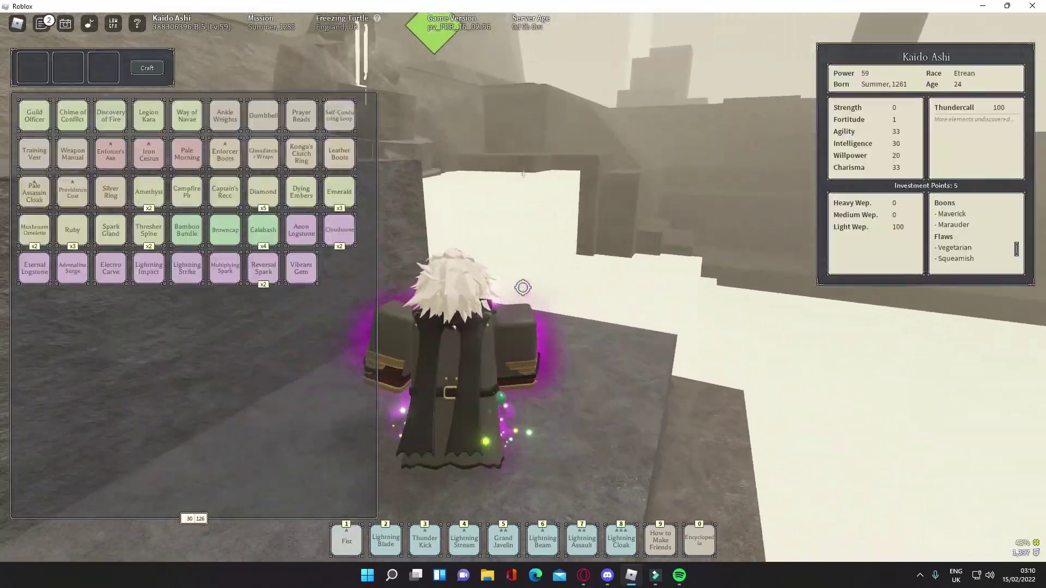
key("grave")
- Drop onto the arena platform and cast Lightning Blade at Dawn Ureshi
key("w")
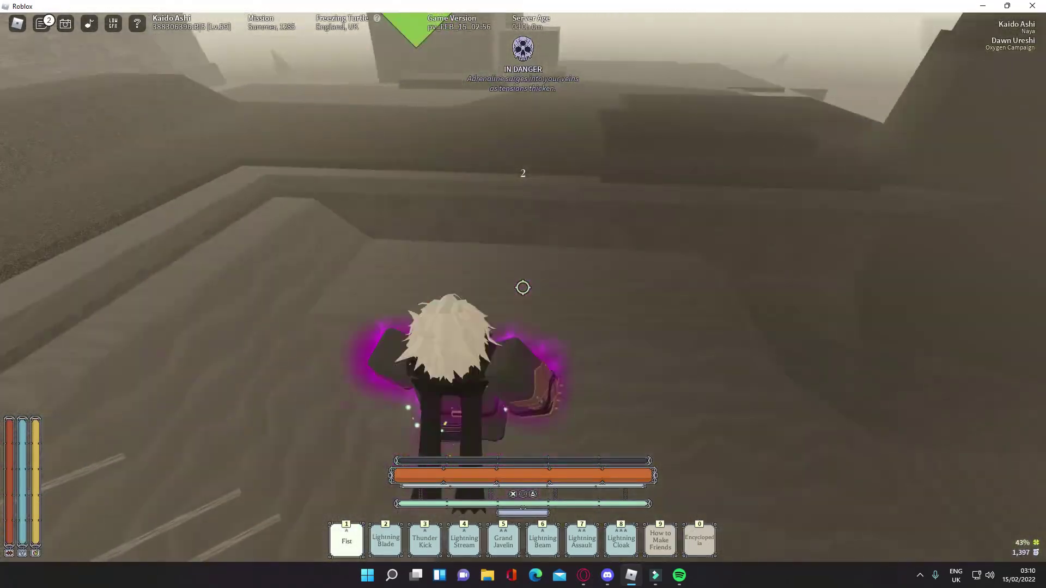
key("w")
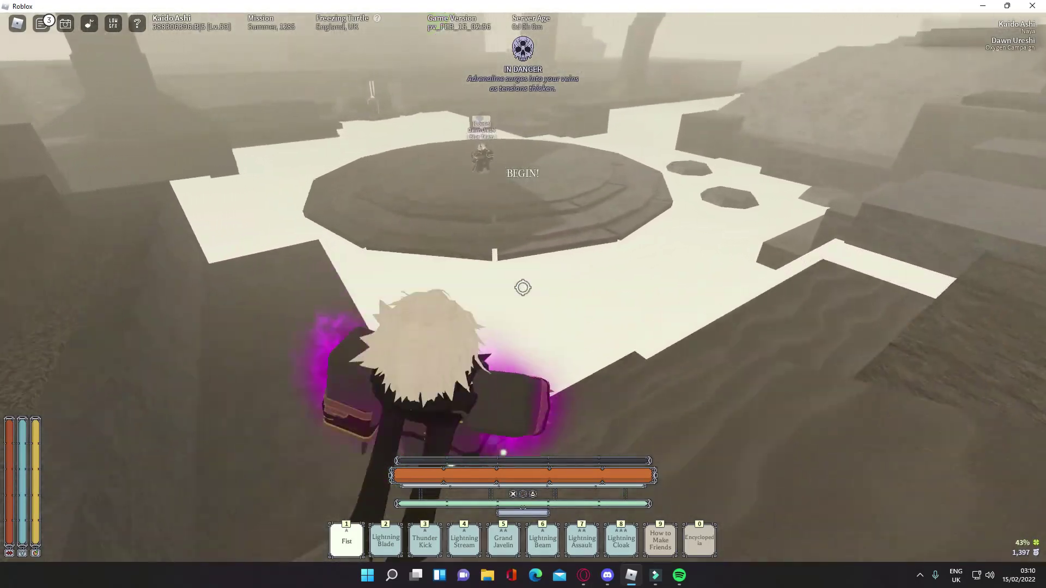
key("w")
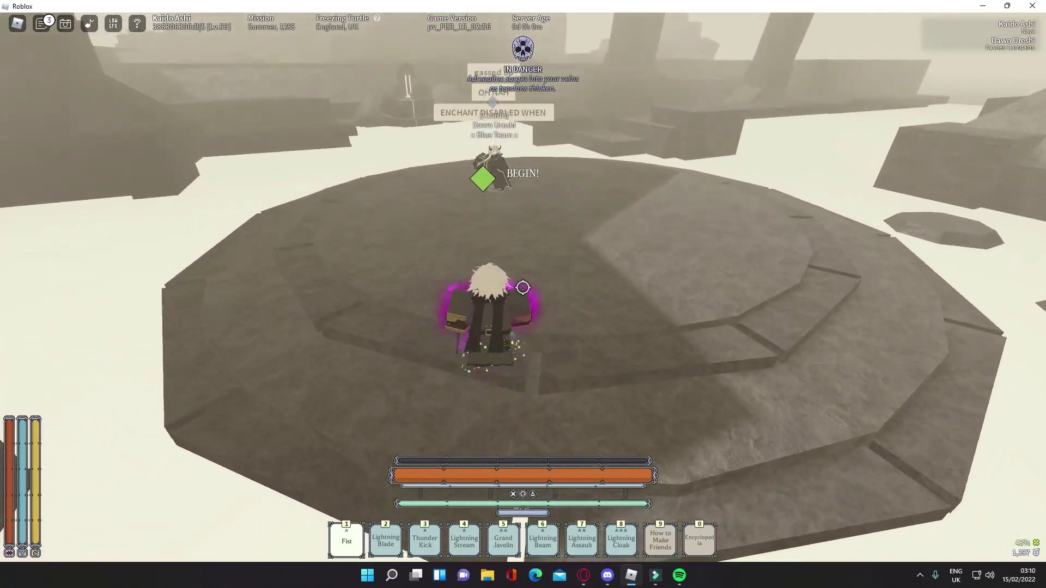
key("2")
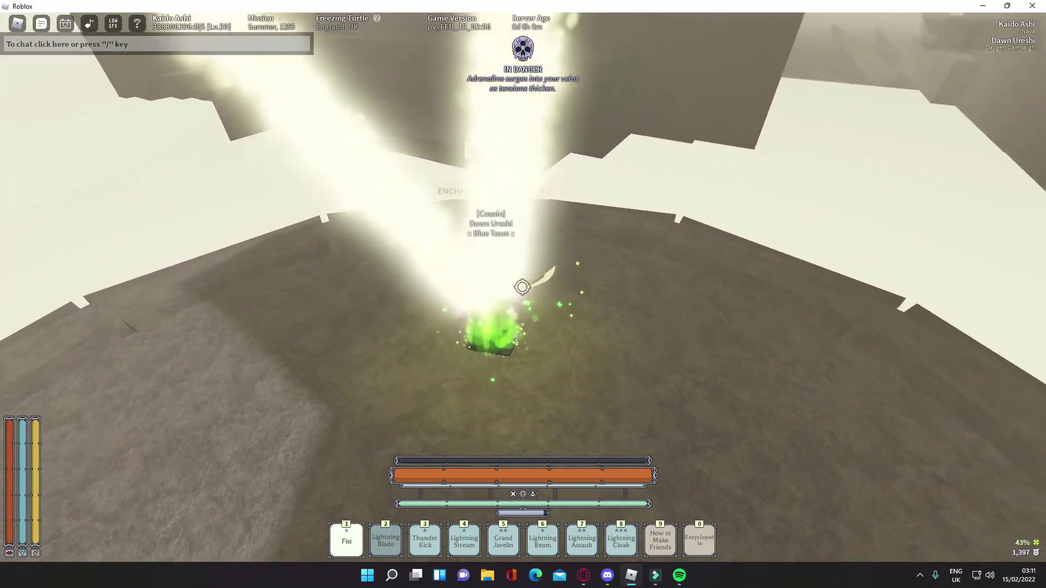
- Strike and knock down Dawn Ureshi, then chase them off the arena with lightning
left_click(522, 287)
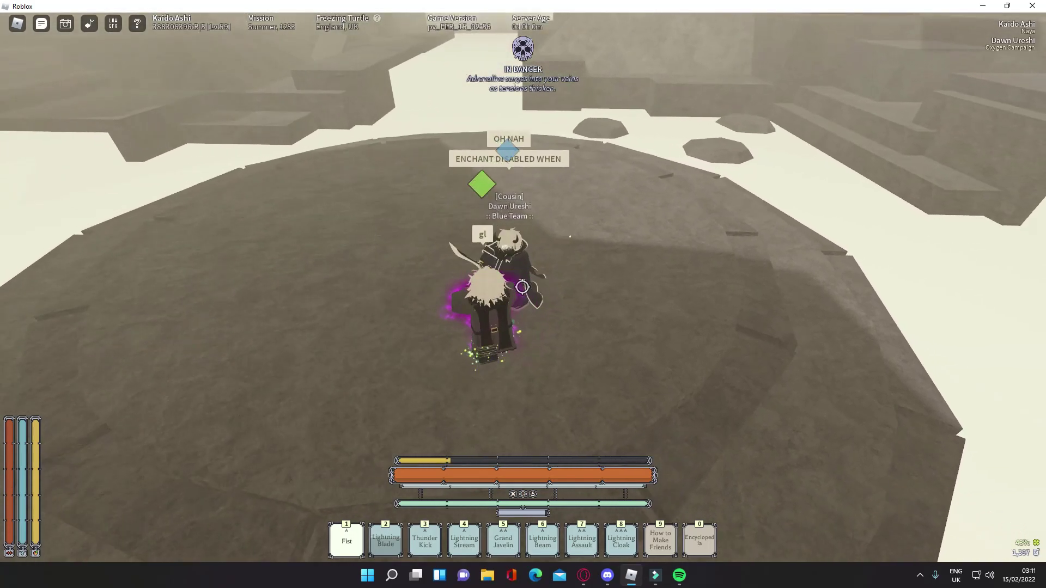
left_click(522, 287)
key("w")
left_click(522, 287)
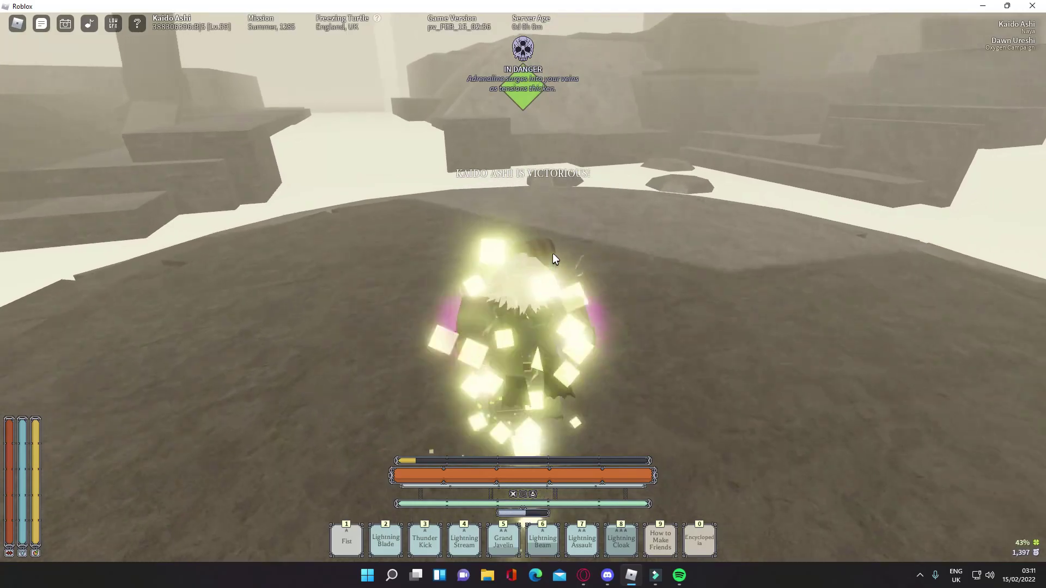
- Open the second chest and take the Crimson Blindfold and Silver Dagger
key("e")
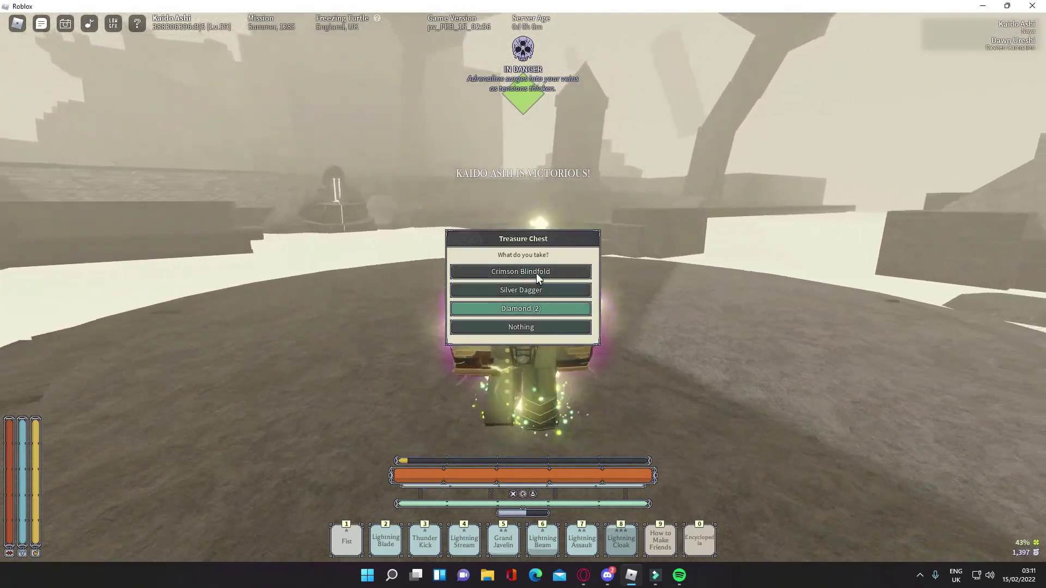
left_click(536, 273)
left_click(536, 289)
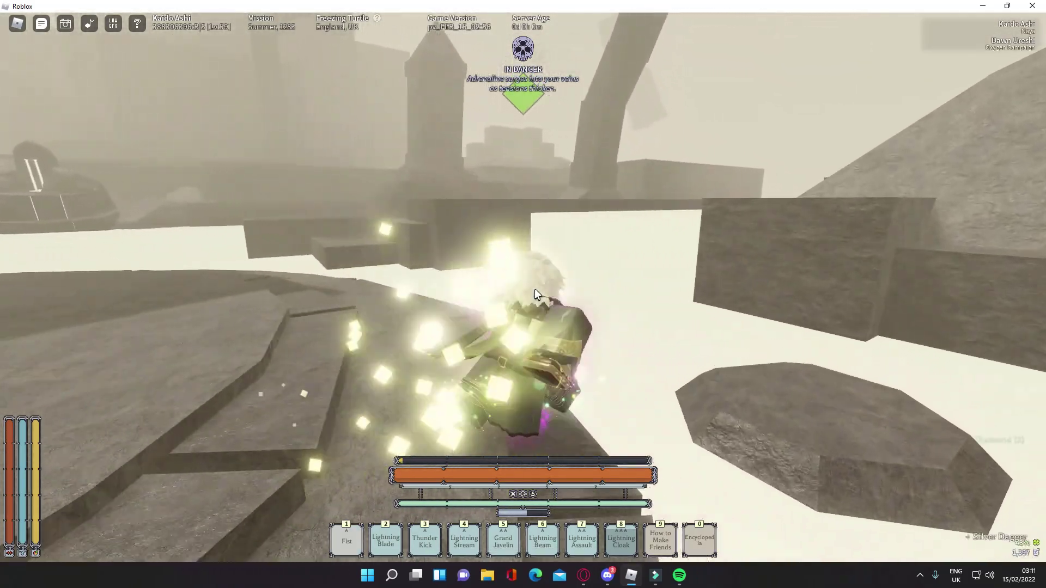